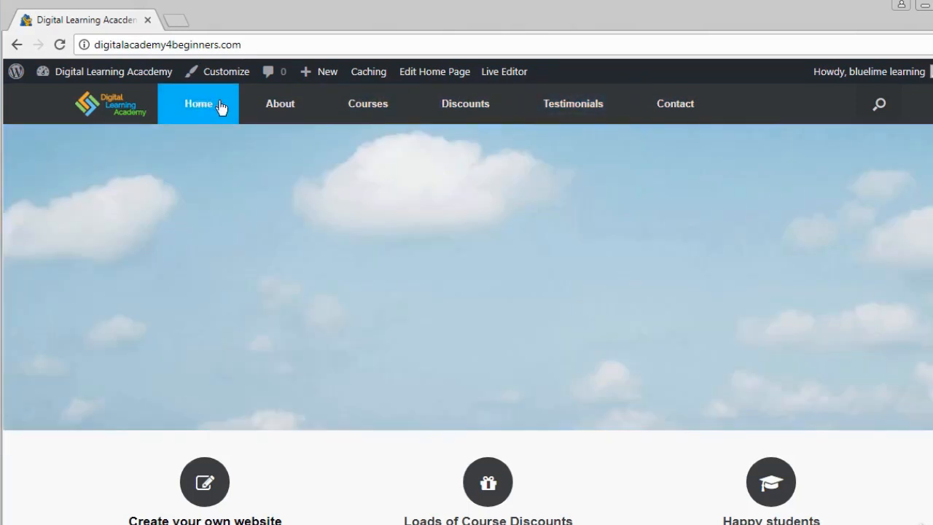
# Open the About page's Visual Editor widget for editing and delete its placeholder text "Hello from about page"
pyautogui.click(283, 114)
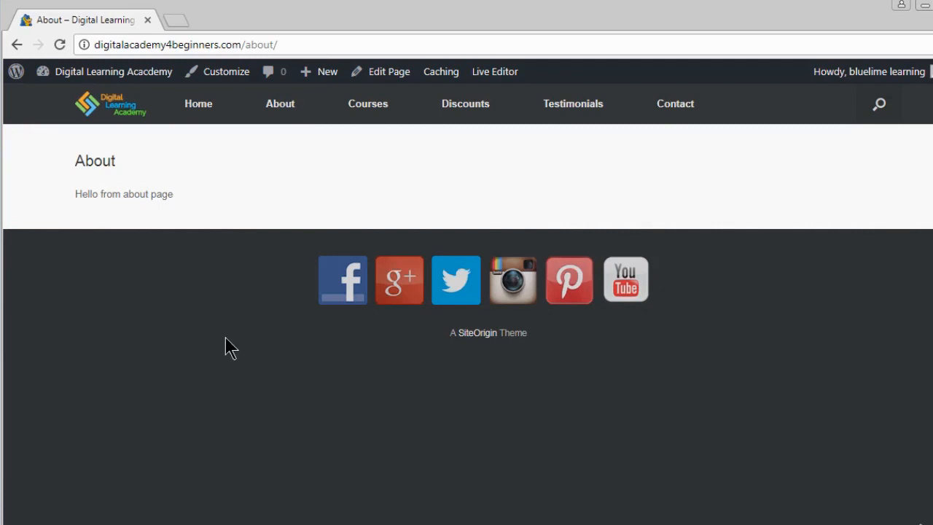
pyautogui.click(387, 73)
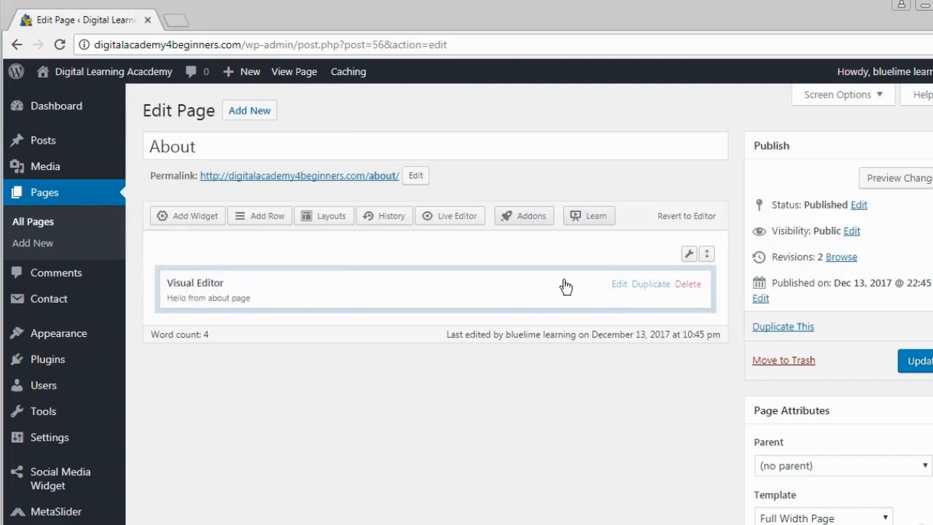
pyautogui.click(619, 287)
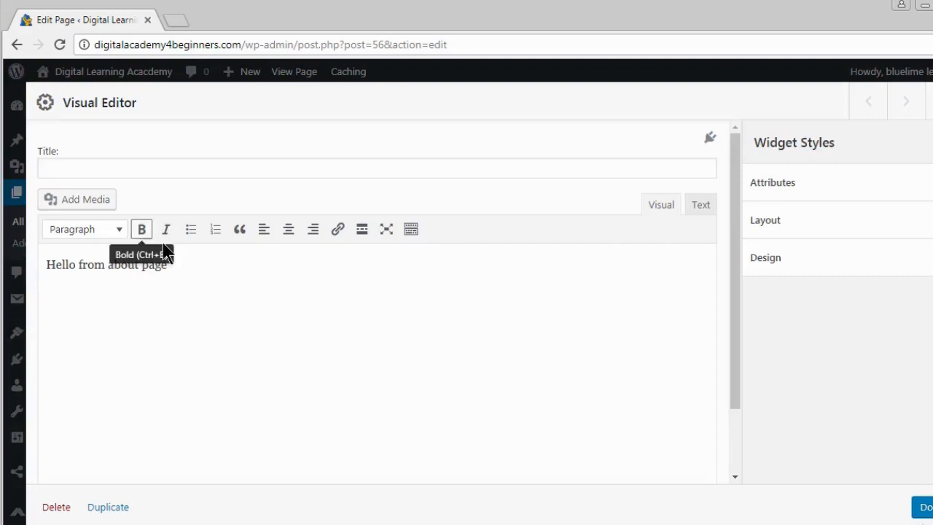
pyautogui.moveTo(189, 264); pyautogui.dragTo(3, 266)
pyautogui.press('Delete')
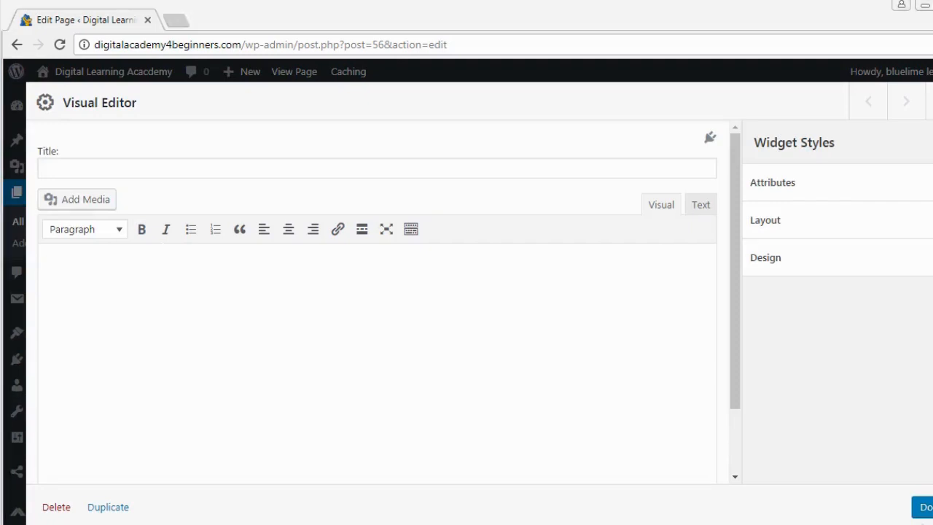
# Switch to the lipsum.com window, copy the paragraph under "What is Lorem Ipsum?", and return to the page editor
pyautogui.hotkey('alt', 'Tab')
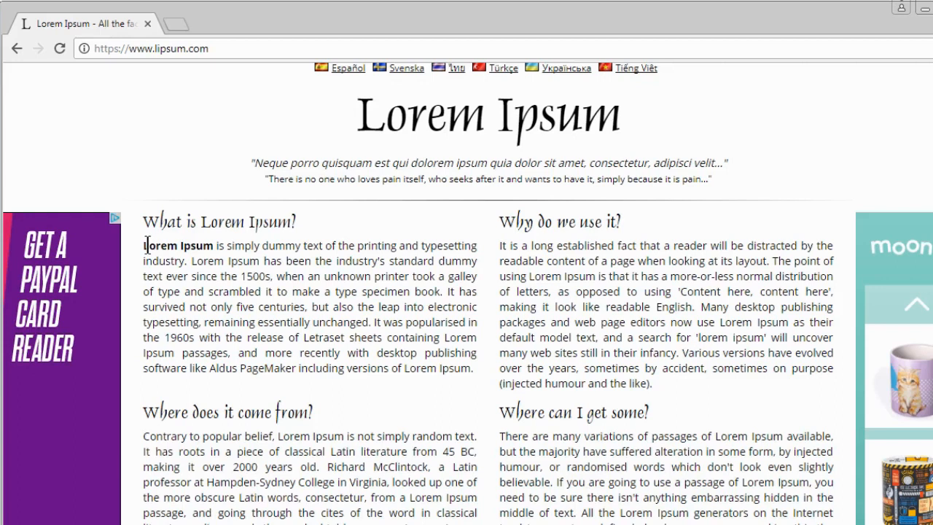
pyautogui.moveTo(141, 245)
pyautogui.mouseDown()
pyautogui.moveTo(277, 271)
pyautogui.moveTo(452, 339)
pyautogui.moveTo(458, 368)
pyautogui.moveTo(474, 369)
pyautogui.moveTo(348, 335)
pyautogui.moveTo(224, 255)
pyautogui.moveTo(143, 247)
pyautogui.mouseUp()
pyautogui.rightClick(187, 255)
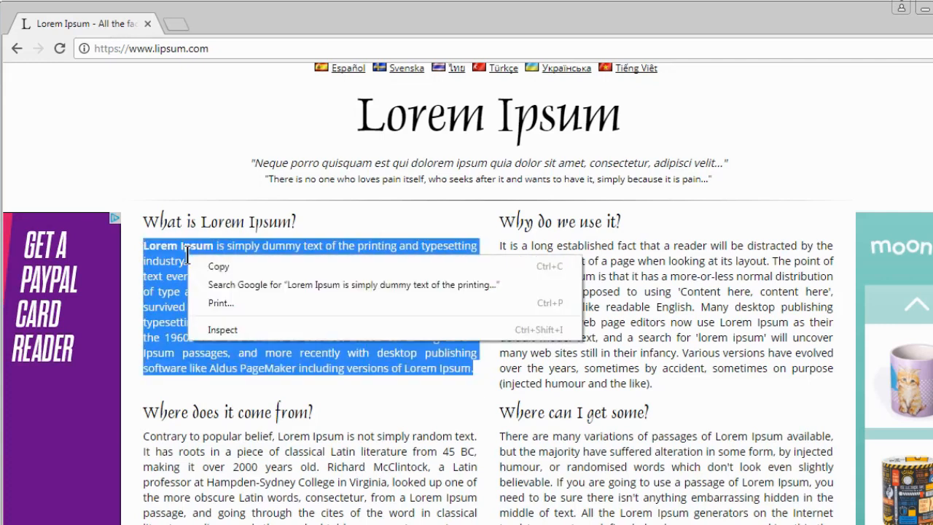
pyautogui.click(223, 265)
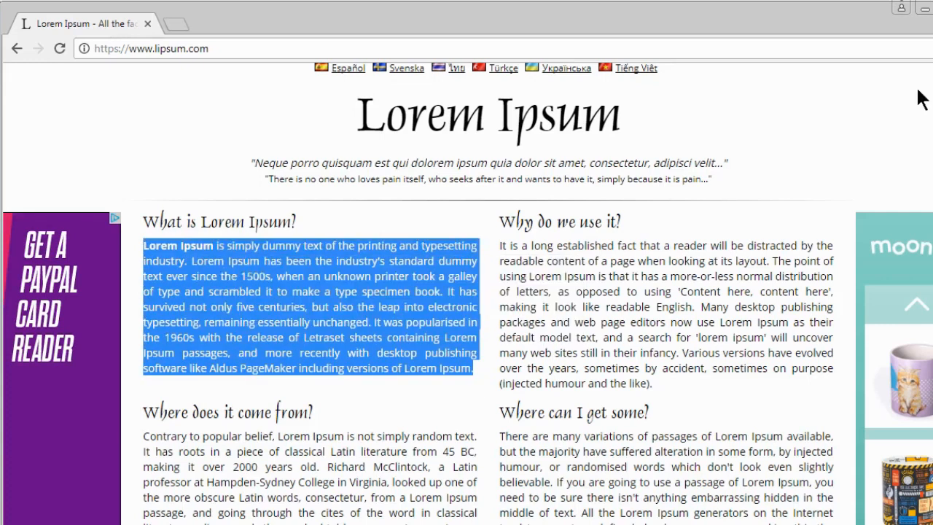
pyautogui.click(925, 9)
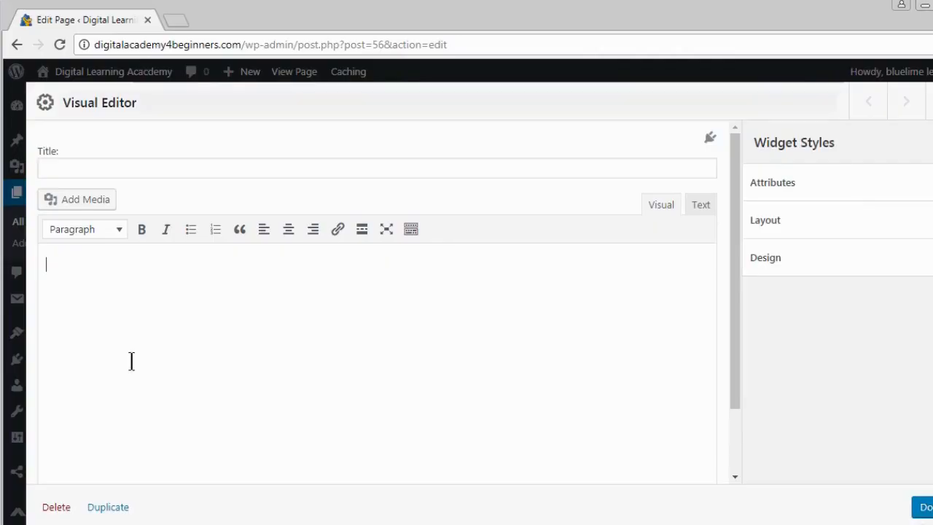
# Paste the copied Lorem Ipsum paragraph into the About page's text widget, then update and view the page
pyautogui.rightClick(103, 284)
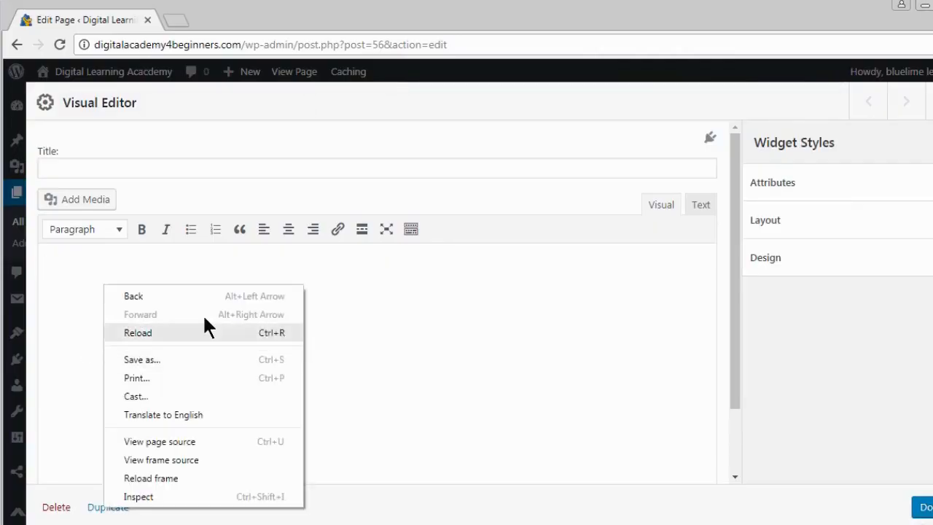
pyautogui.click(80, 274)
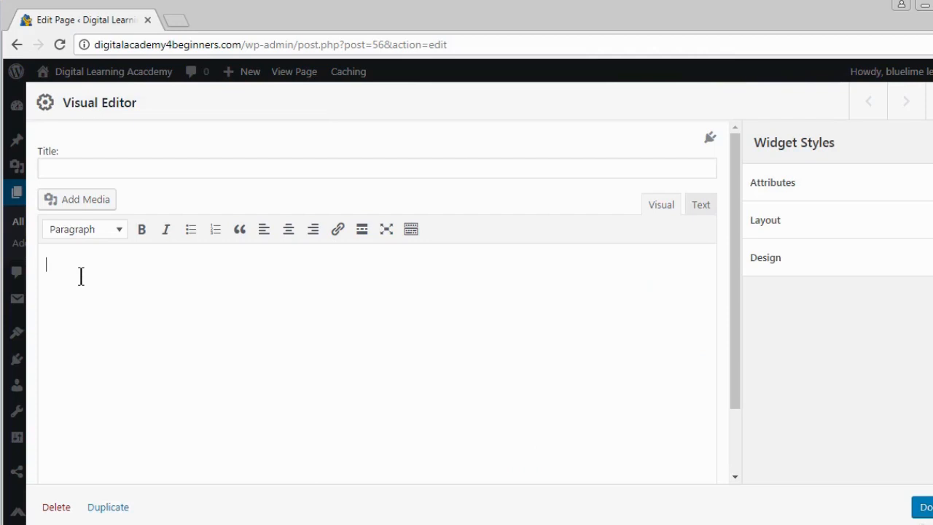
pyautogui.hotkey('ctrl', 'v')
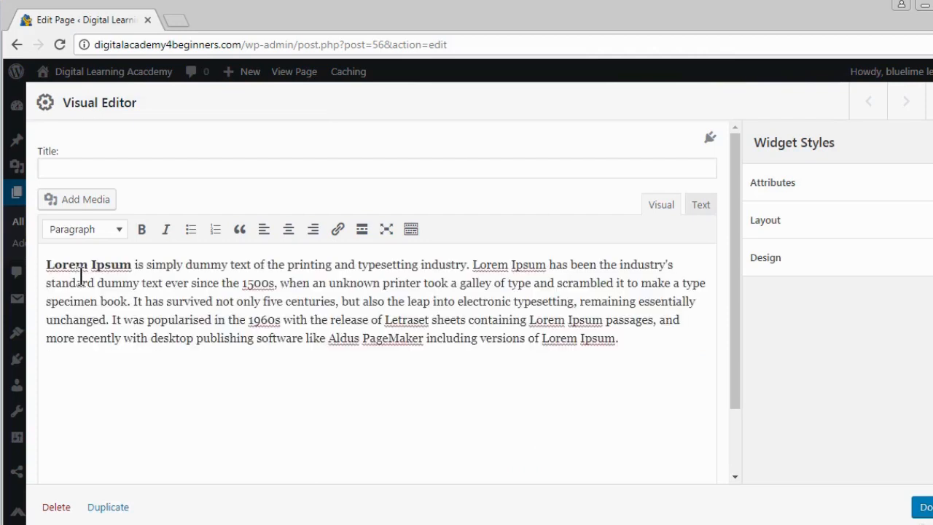
pyautogui.click(926, 508)
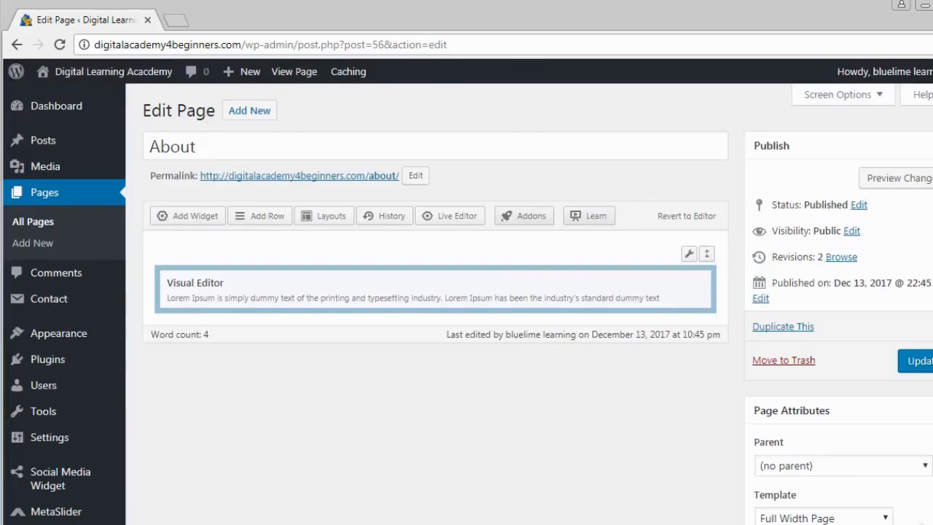
pyautogui.click(912, 362)
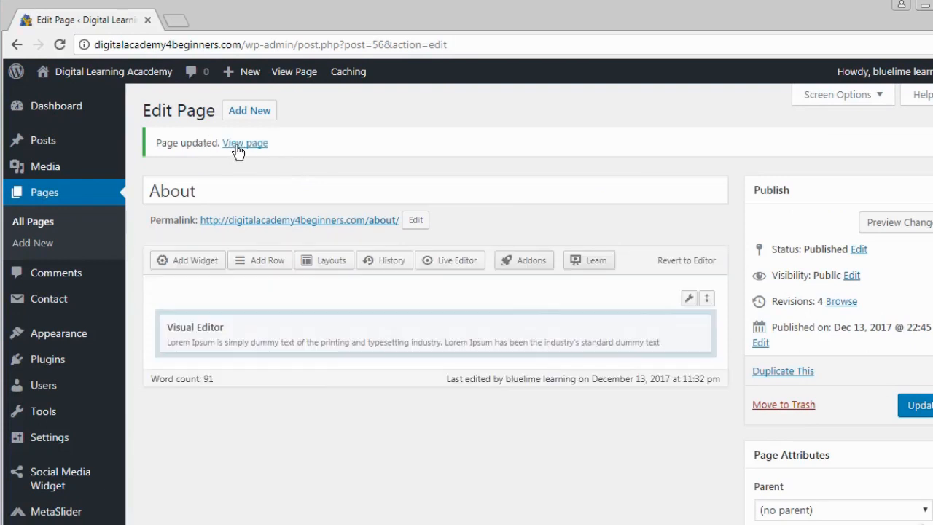
pyautogui.click(237, 149)
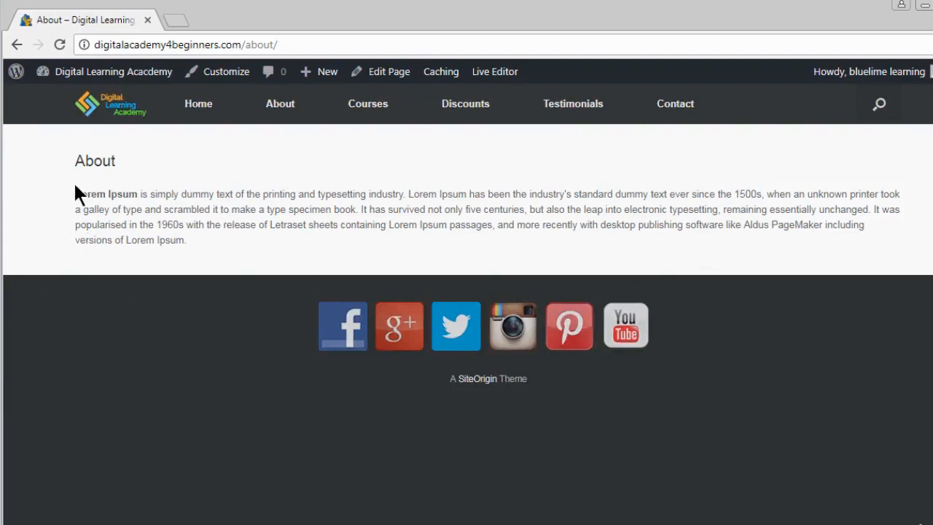
# Reopen the About page's text widget and remove the bold formatting from the opening words "Lorem Ipsum"
pyautogui.click(385, 74)
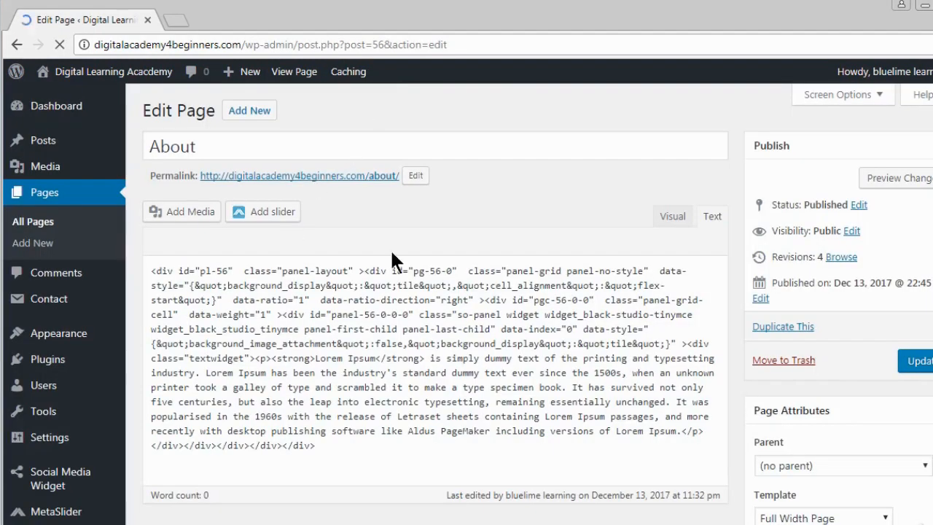
pyautogui.moveTo(628, 287)
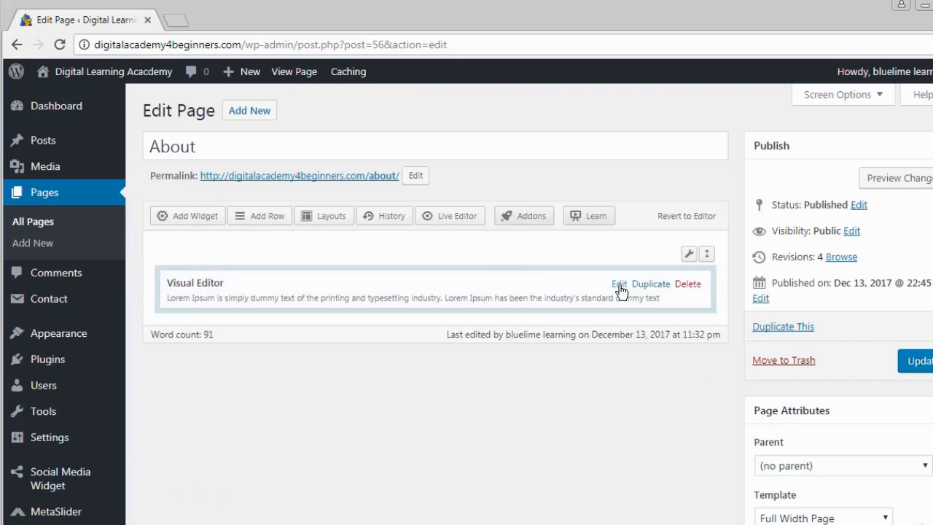
pyautogui.click(619, 284)
pyautogui.click(620, 284)
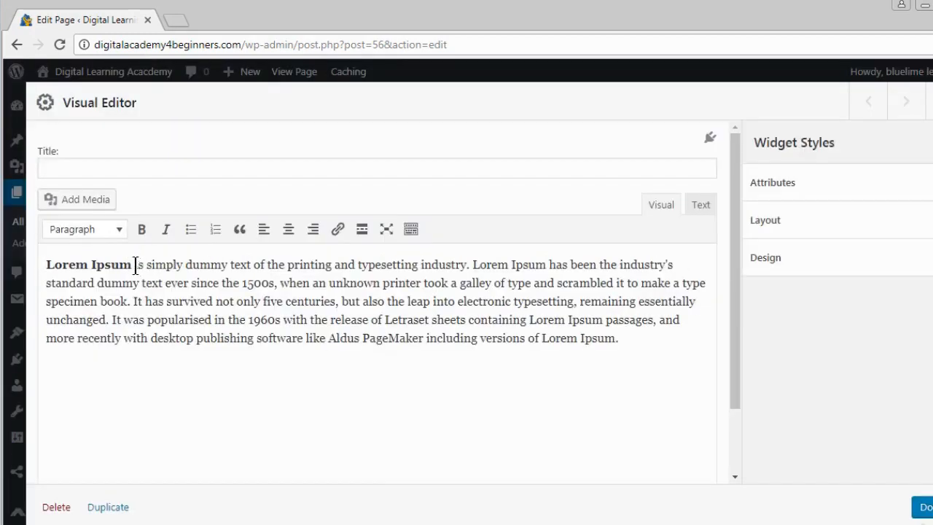
pyautogui.moveTo(132, 264); pyautogui.dragTo(46, 264)
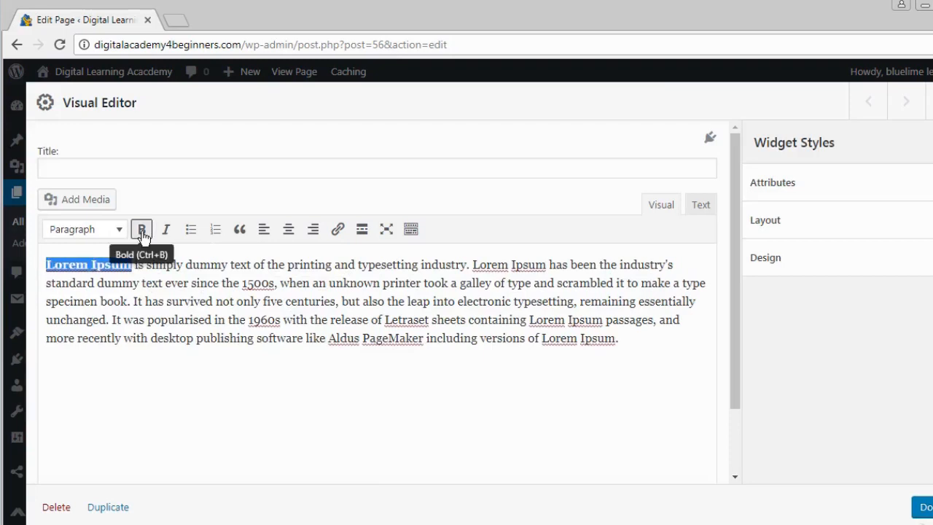
pyautogui.click(142, 230)
pyautogui.click(148, 261)
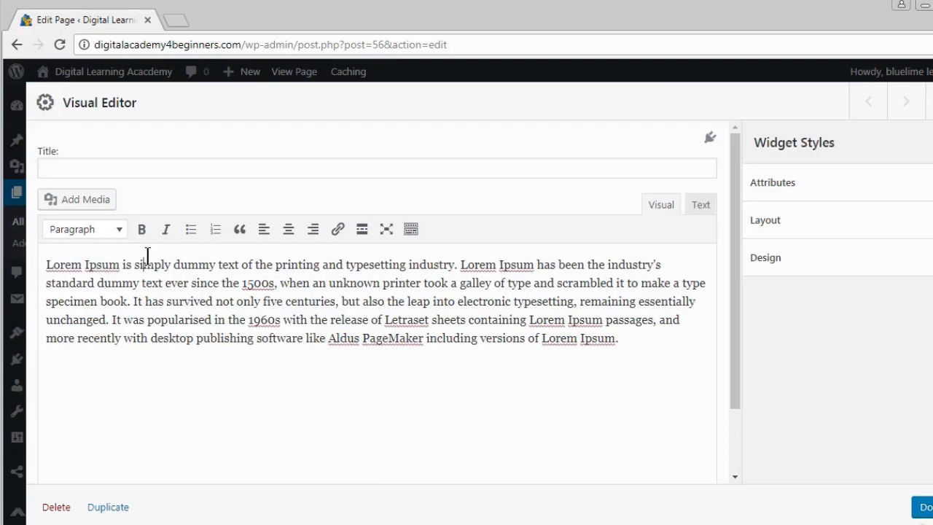
pyautogui.click(927, 509)
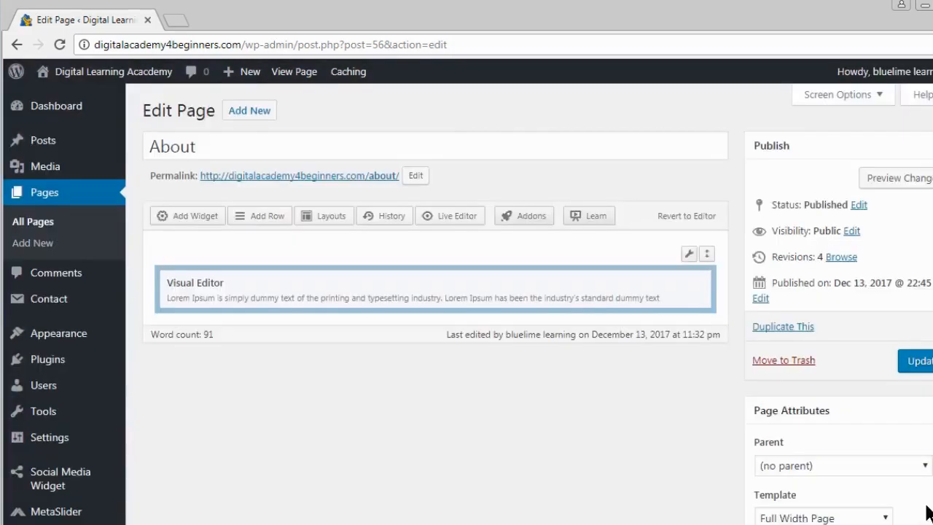
# Update the About page and view it on the live site
pyautogui.click(919, 360)
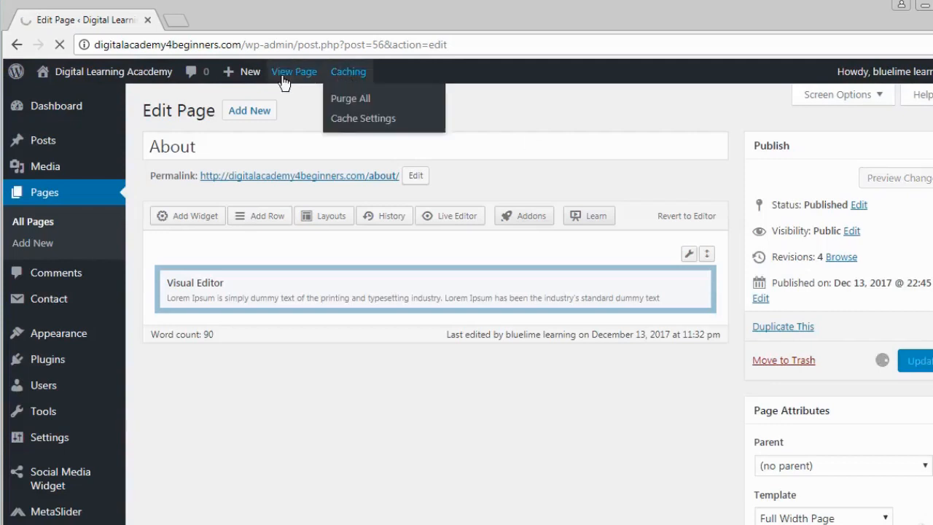
pyautogui.moveTo(252, 79)
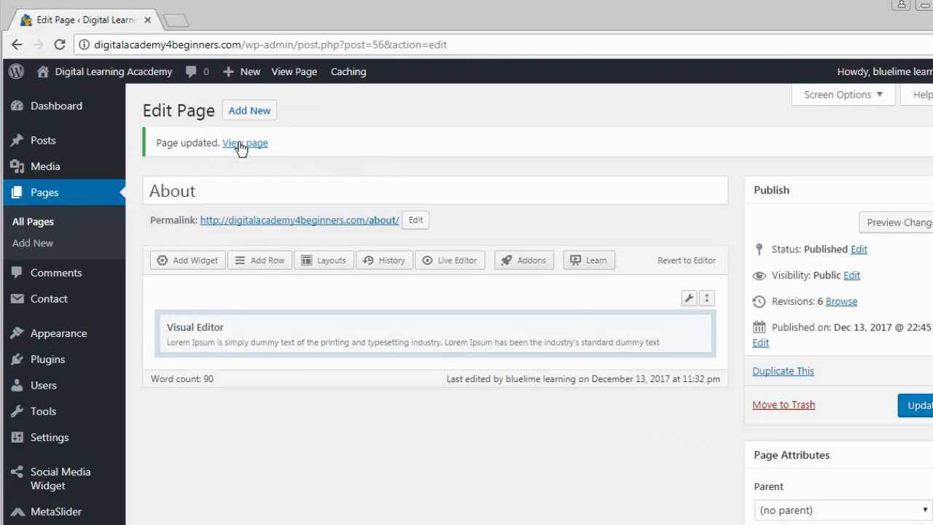
pyautogui.click(242, 145)
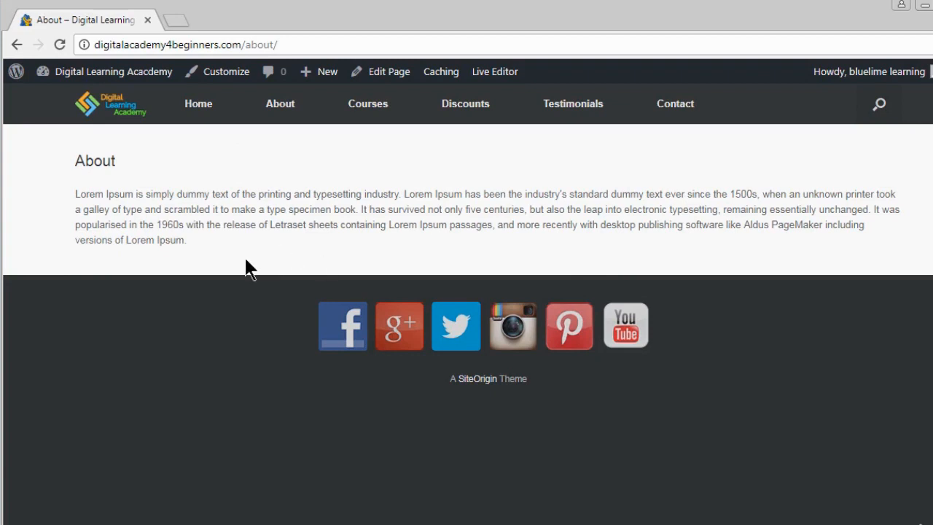
# Open the Courses page's Visual Editor widget for editing and delete the text "Hello from about page"
pyautogui.moveTo(362, 126)
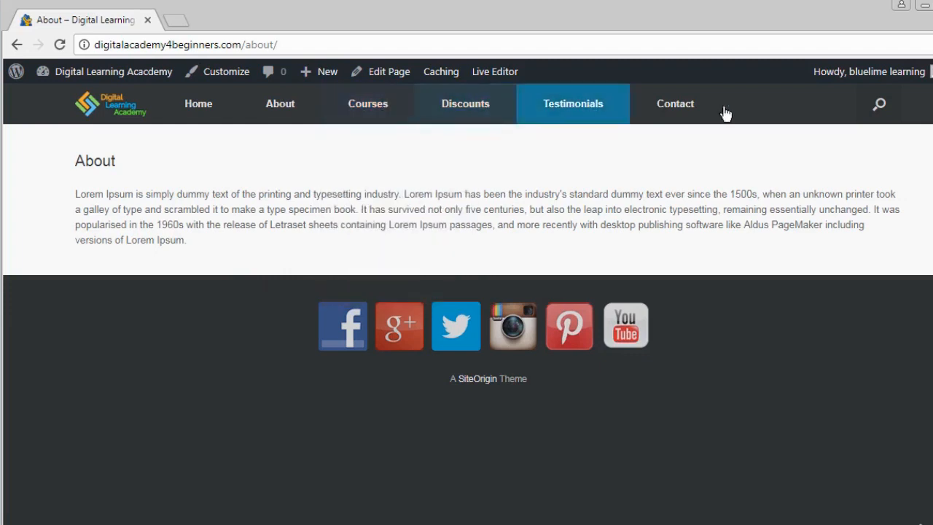
pyautogui.moveTo(368, 109)
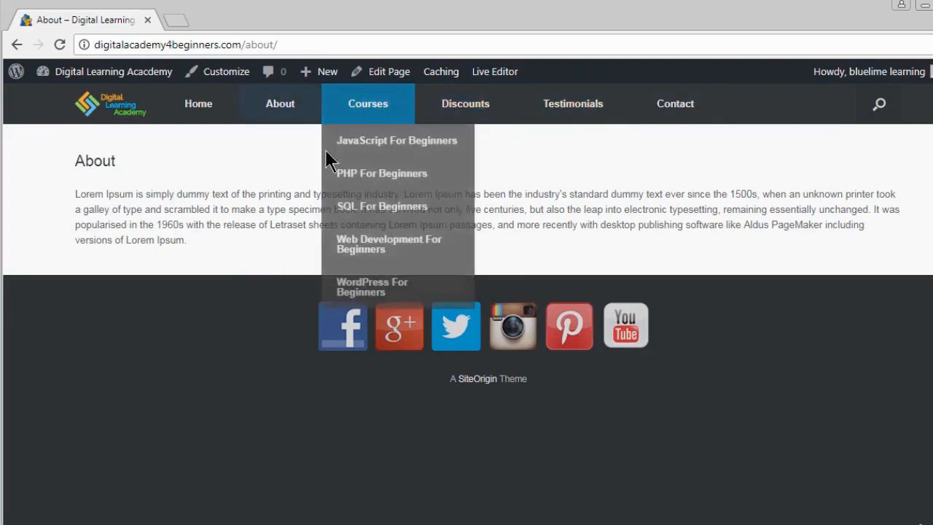
pyautogui.click(367, 104)
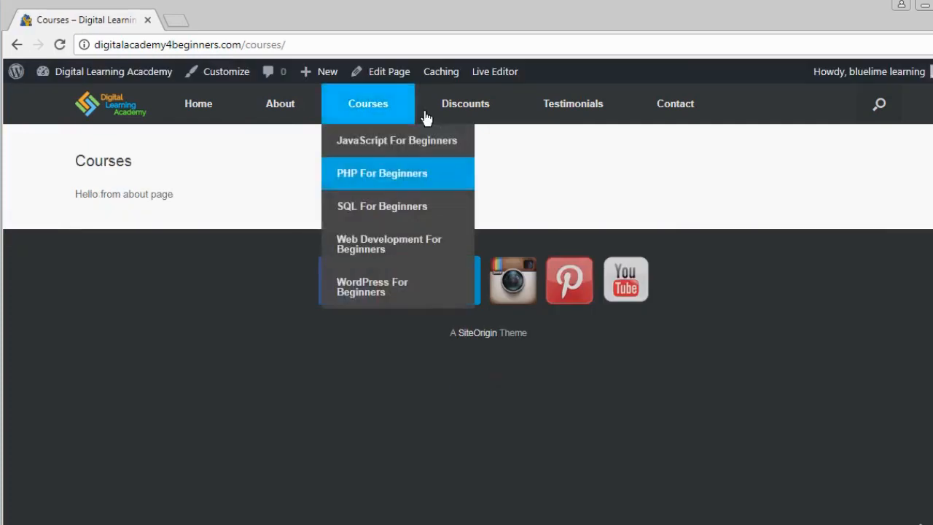
pyautogui.click(391, 74)
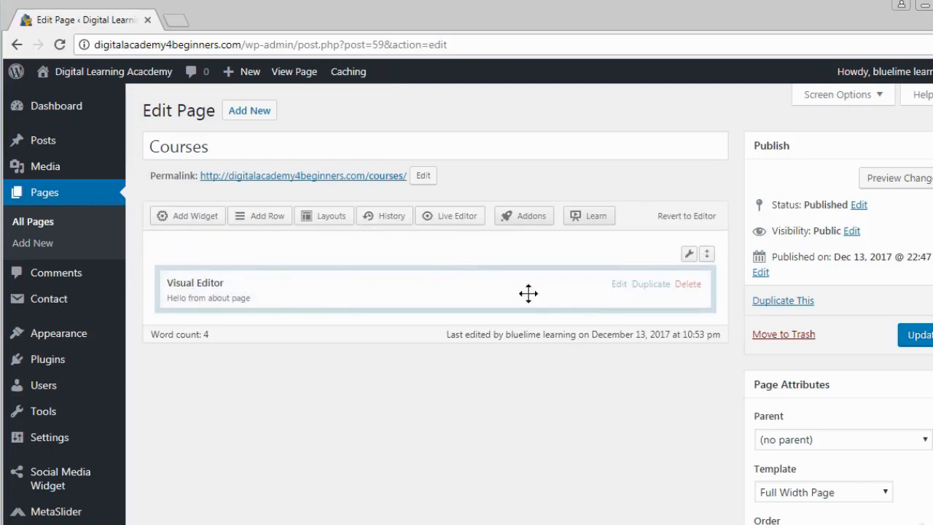
pyautogui.click(618, 284)
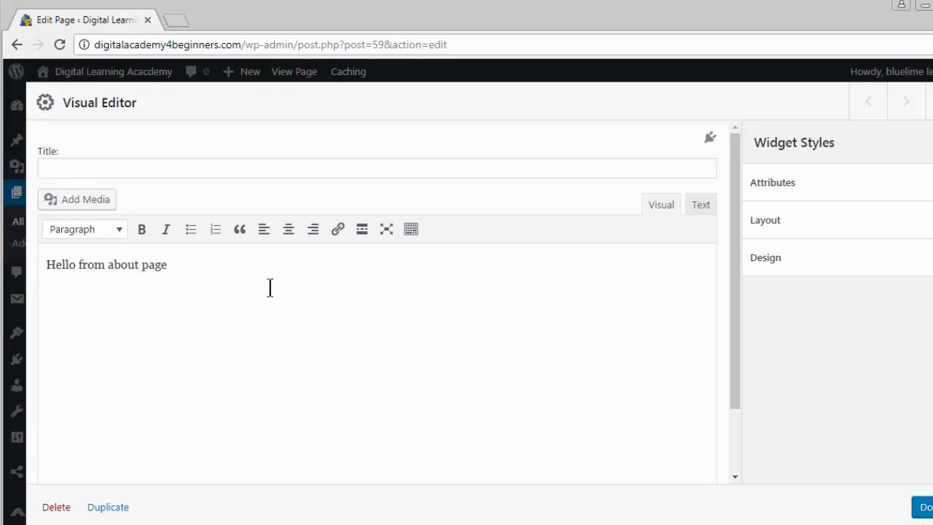
pyautogui.moveTo(197, 276); pyautogui.dragTo(0, 273)
pyautogui.press('BackSpace')
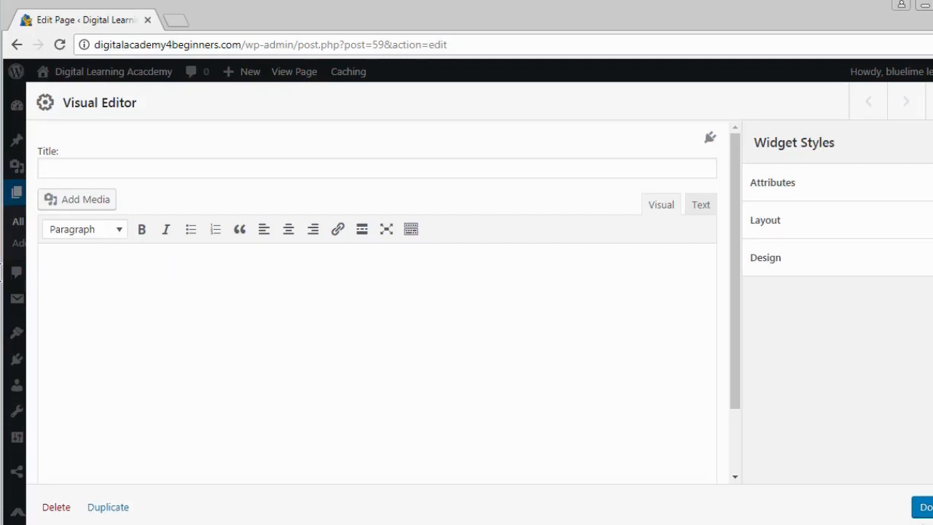
# Paste the course list into the Courses widget and correct its heading to "Our current list of courses are :"
pyautogui.rightClick(70, 263)
pyautogui.click(123, 353)
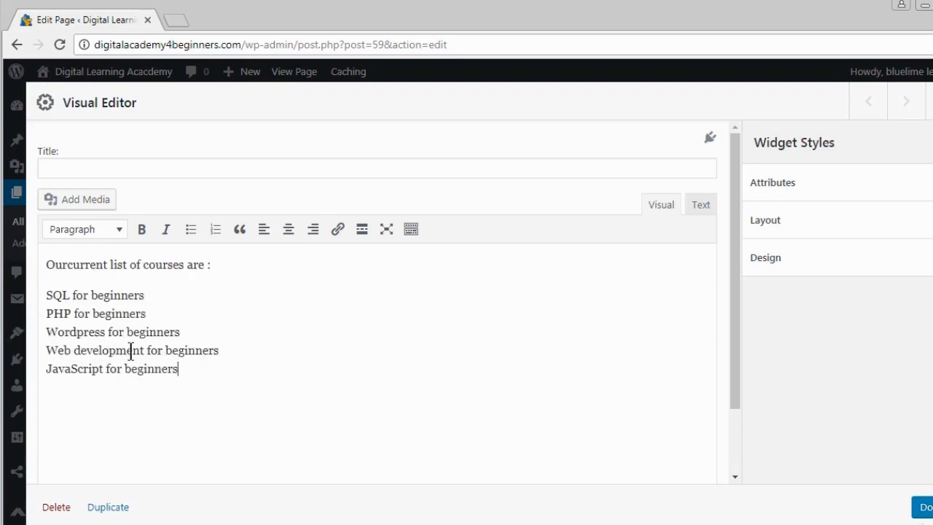
pyautogui.click(345, 275)
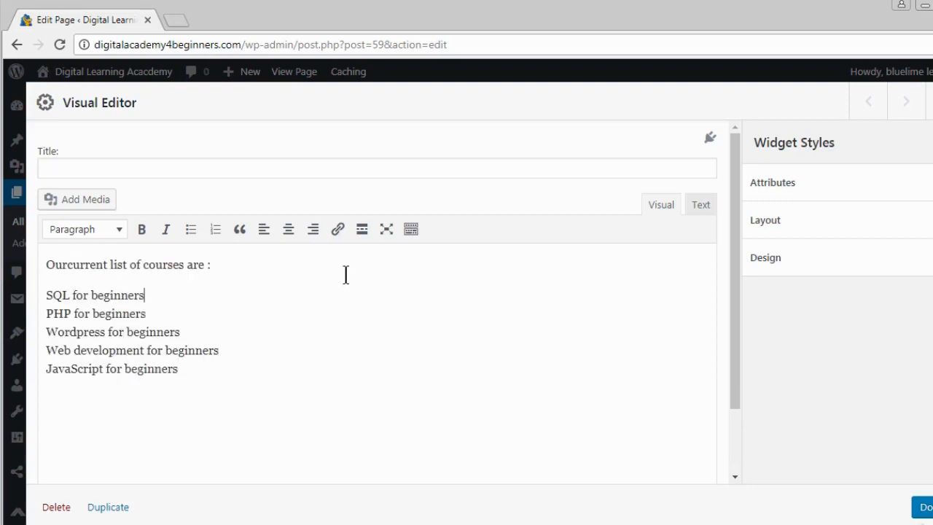
pyautogui.click(68, 264)
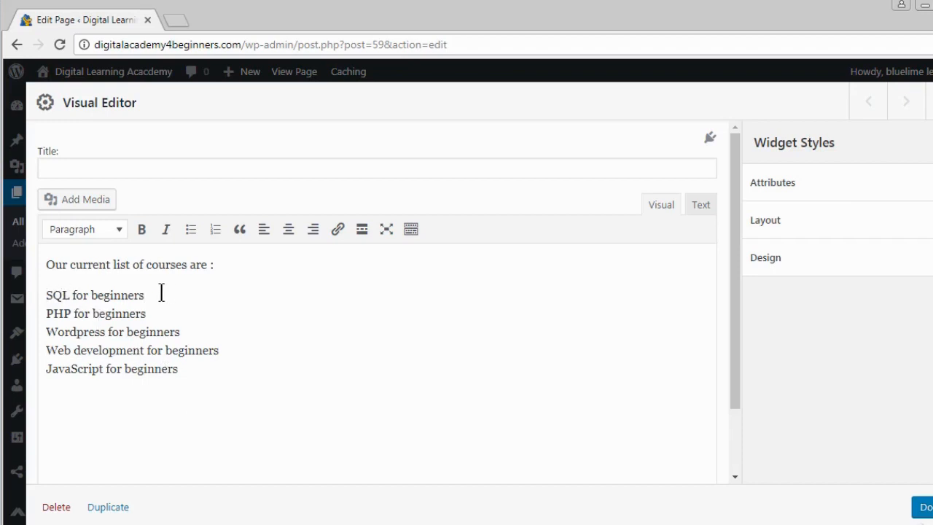
# Separate the five course names in the Courses widget into individual paragraphs, one course per paragraph
pyautogui.press('Return')
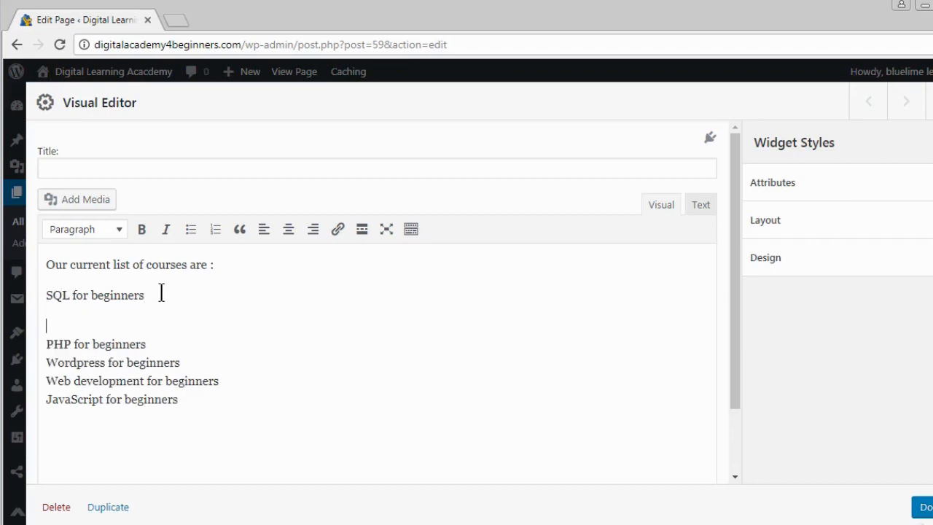
pyautogui.moveTo(163, 345); pyautogui.dragTo(61, 297)
pyautogui.click(173, 342)
pyautogui.press('Return')
pyautogui.click(189, 393)
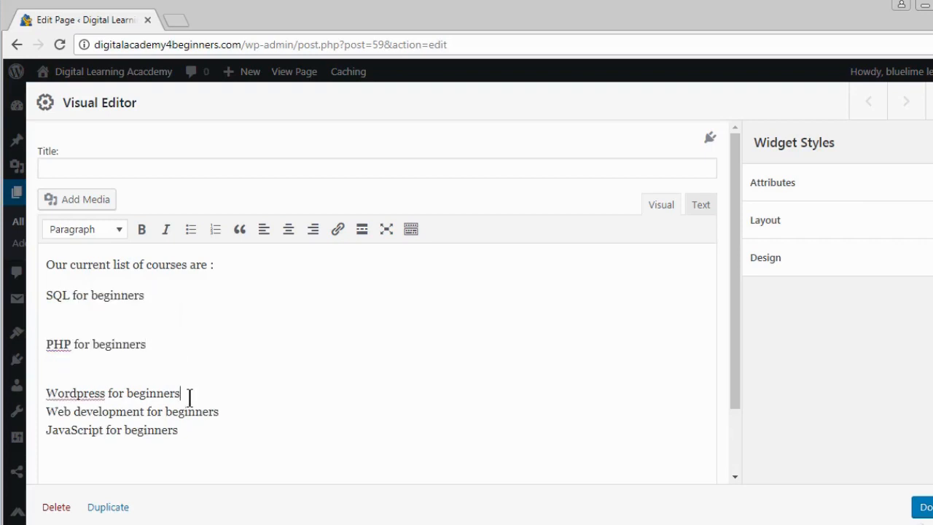
pyautogui.press('Return')
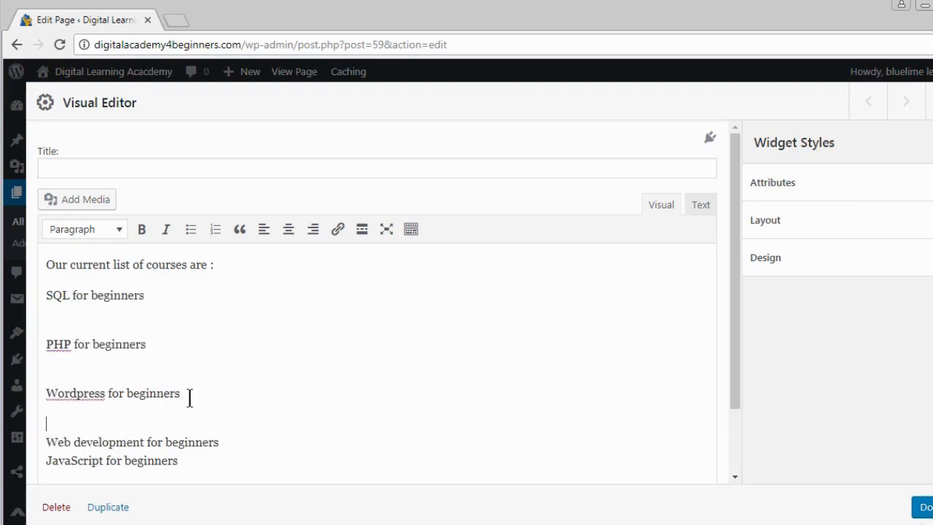
pyautogui.click(234, 444)
pyautogui.press('Return')
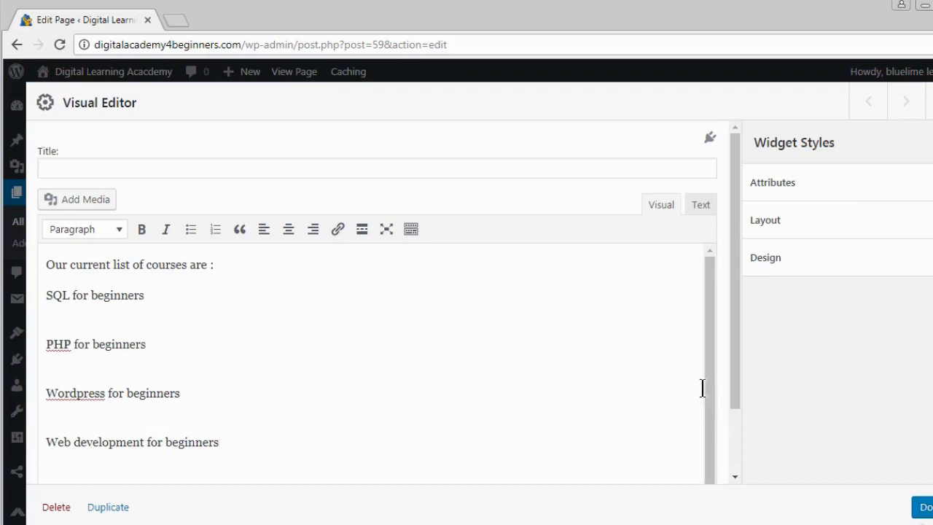
# Format the five course names as a bulleted list without blank lines and indent the heading line above them
pyautogui.moveTo(710, 392); pyautogui.dragTo(709, 462)
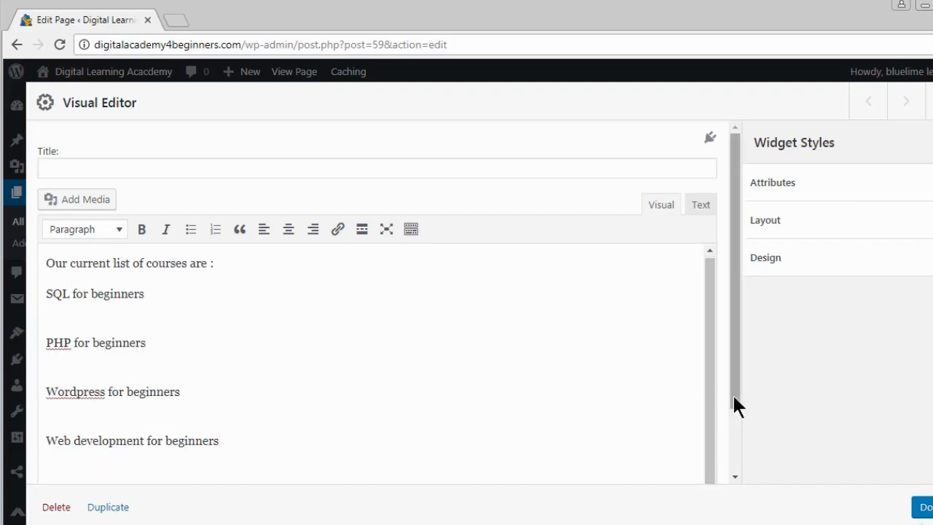
pyautogui.moveTo(735, 405); pyautogui.dragTo(733, 435)
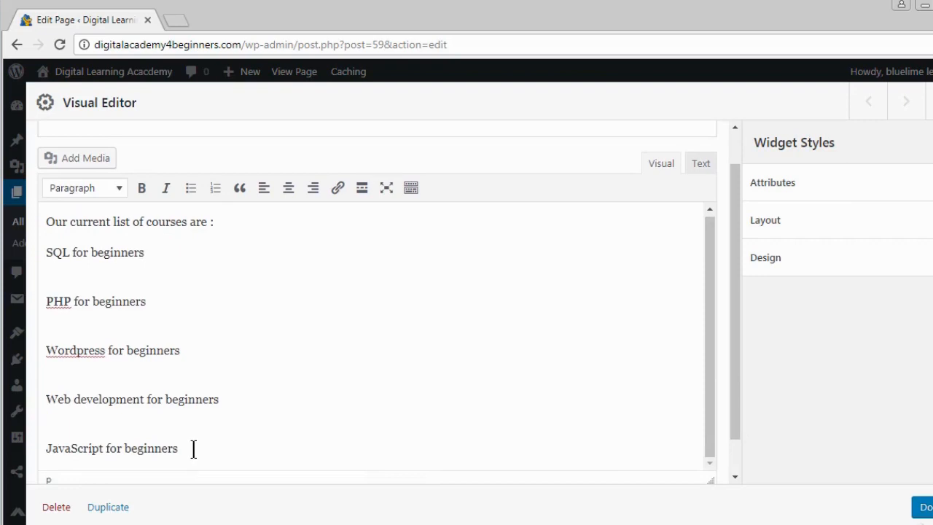
pyautogui.moveTo(193, 448); pyautogui.dragTo(24, 252)
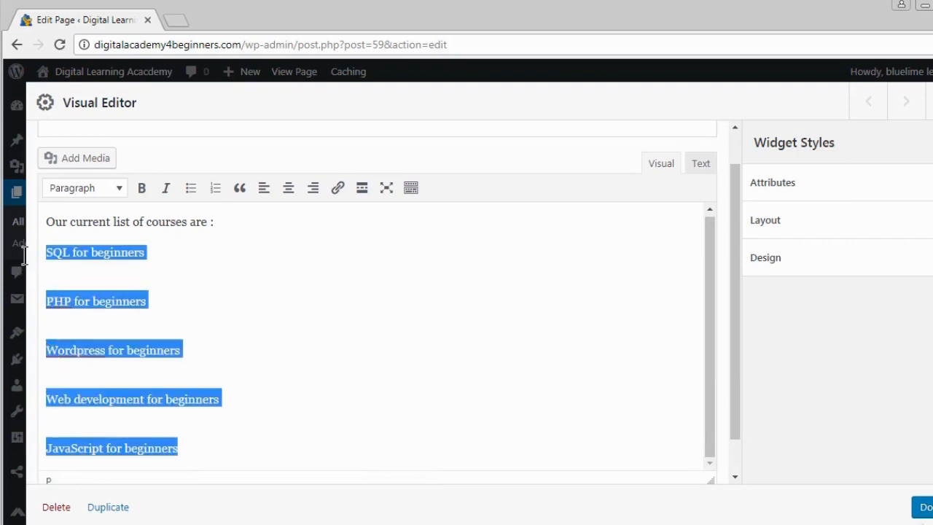
pyautogui.click(192, 190)
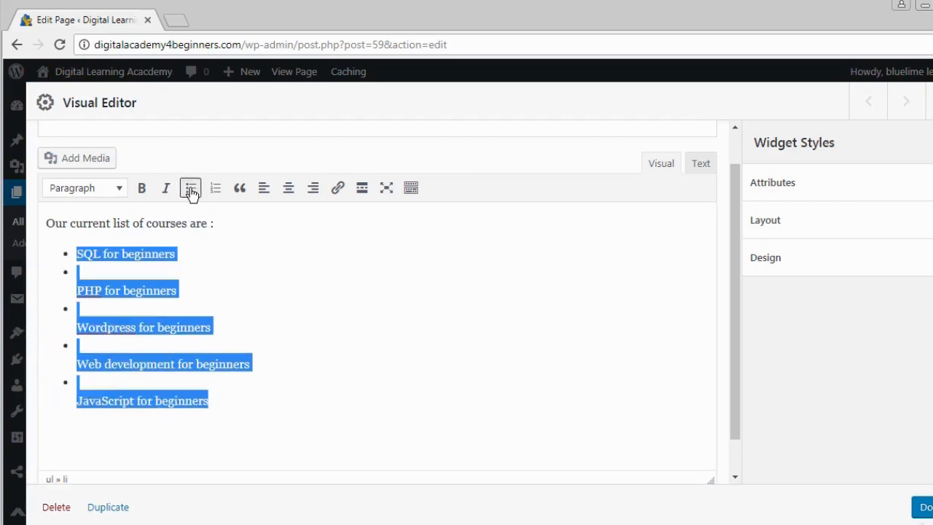
pyautogui.click(259, 255)
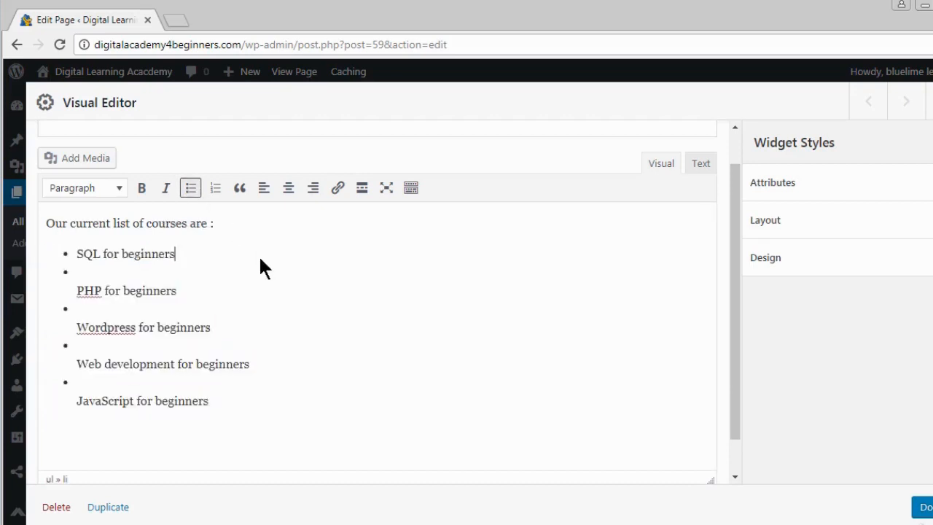
pyautogui.click(56, 273)
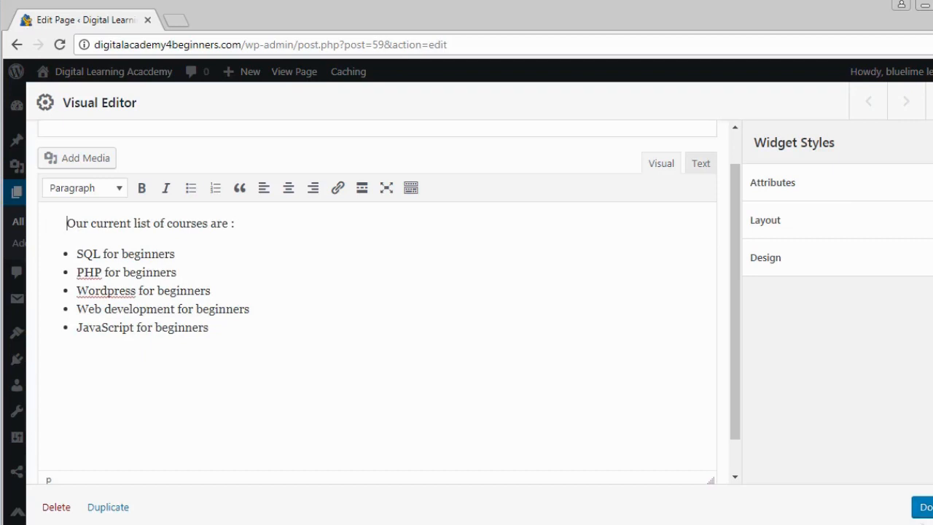
# Save the widget's content, update the Courses page and view it on the live site
pyautogui.click(922, 506)
pyautogui.click(920, 337)
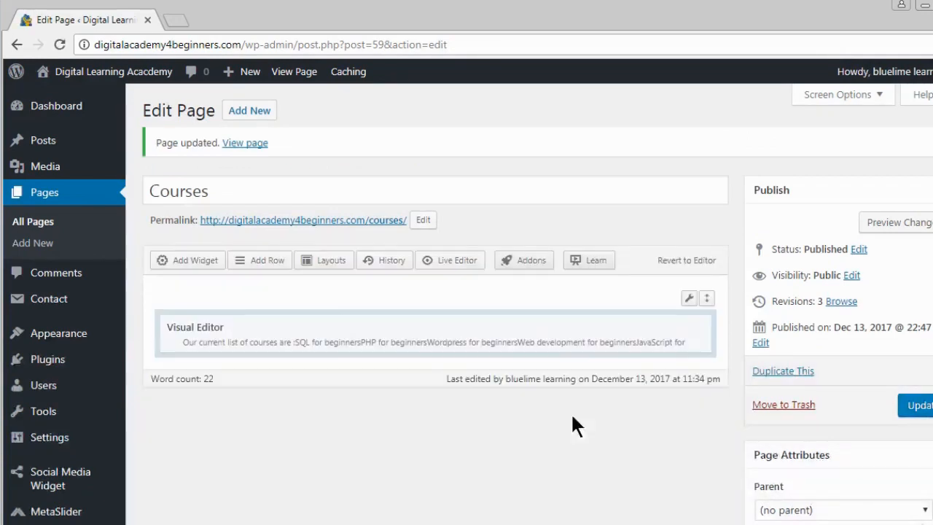
pyautogui.click(246, 143)
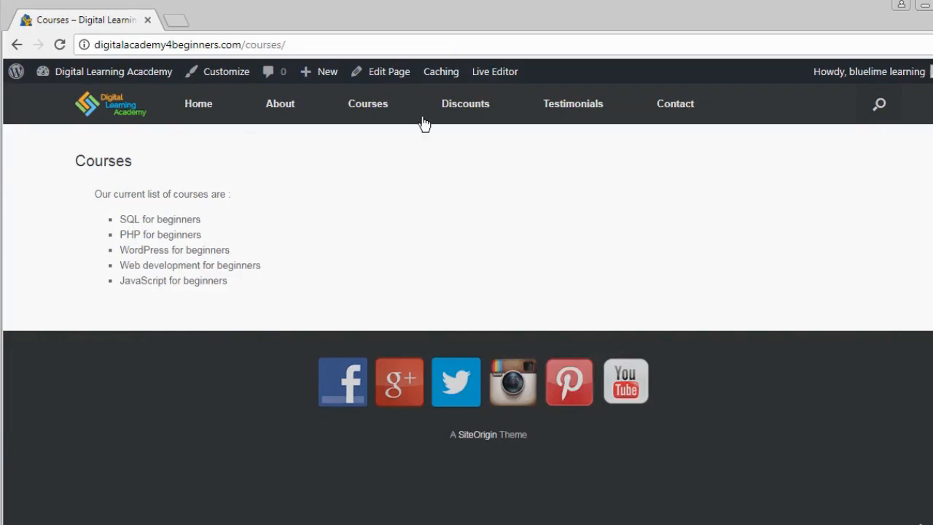
# Go to the live Discounts page, open it for editing and check the content of its Visual Editor widget
pyautogui.click(465, 106)
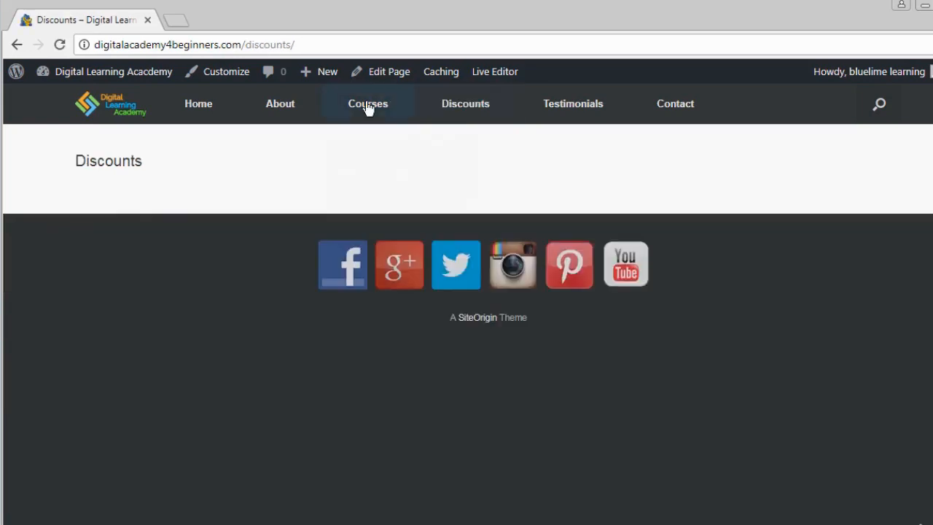
pyautogui.moveTo(367, 109)
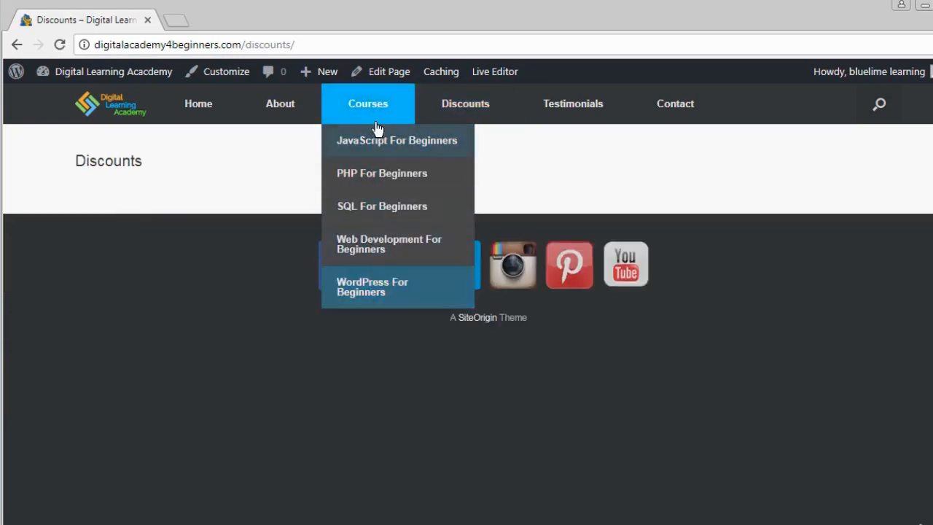
pyautogui.click(471, 114)
pyautogui.moveTo(384, 78)
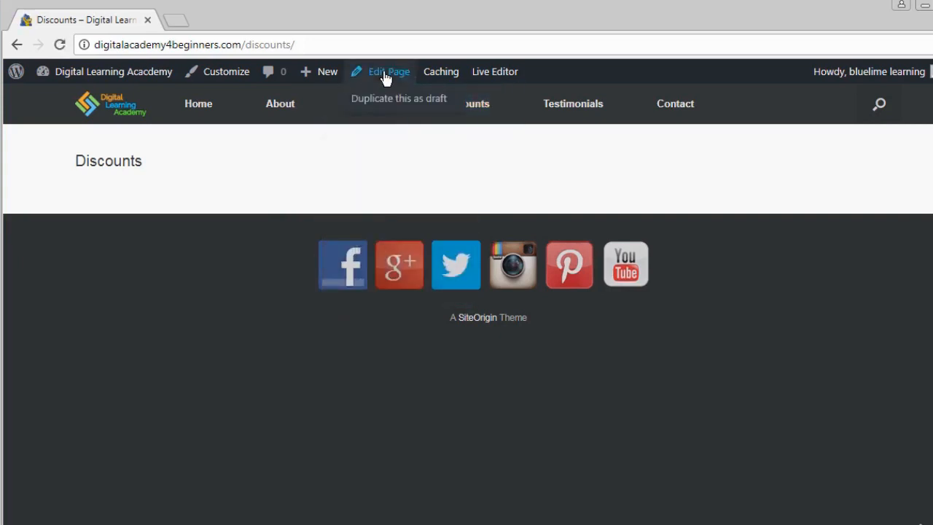
pyautogui.click(385, 75)
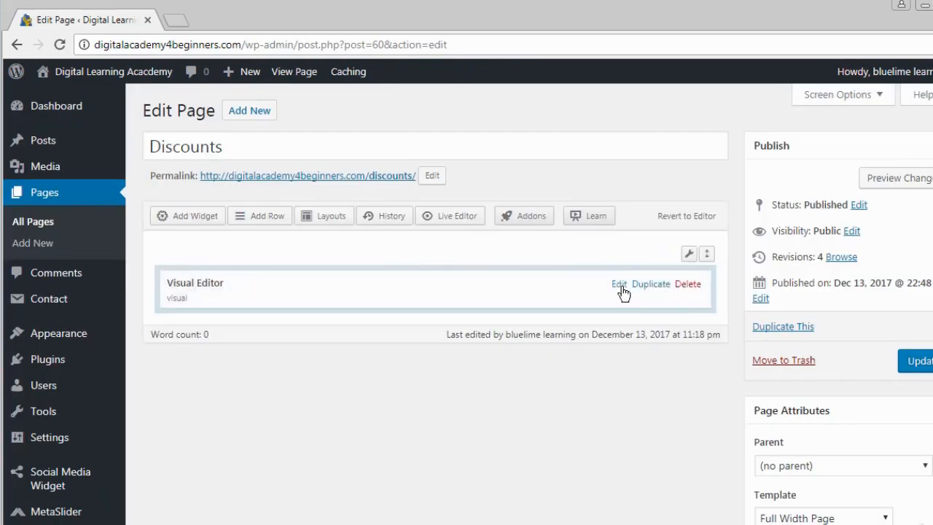
pyautogui.click(622, 290)
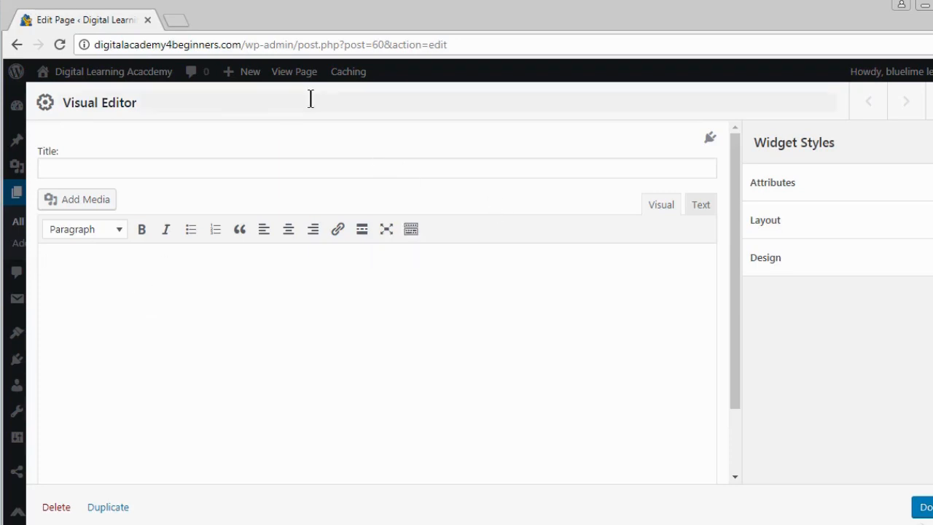
pyautogui.click(928, 102)
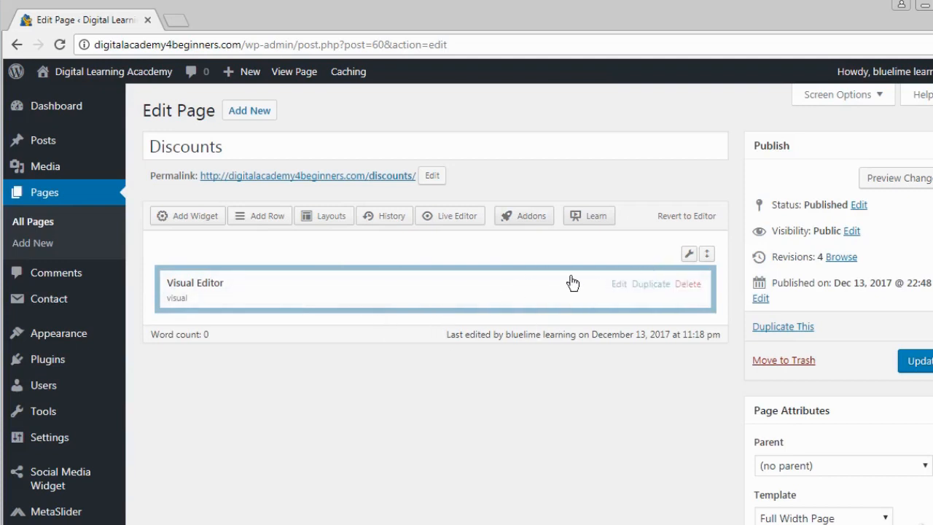
# Split the Discounts page's row into 2 columns, with the first column 70% wide and the second taking the rest
pyautogui.moveTo(687, 258)
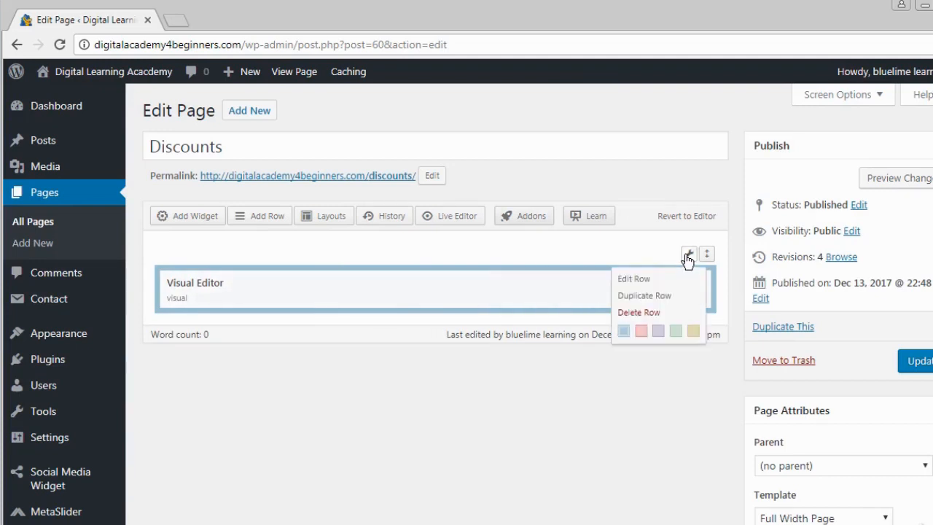
pyautogui.click(631, 279)
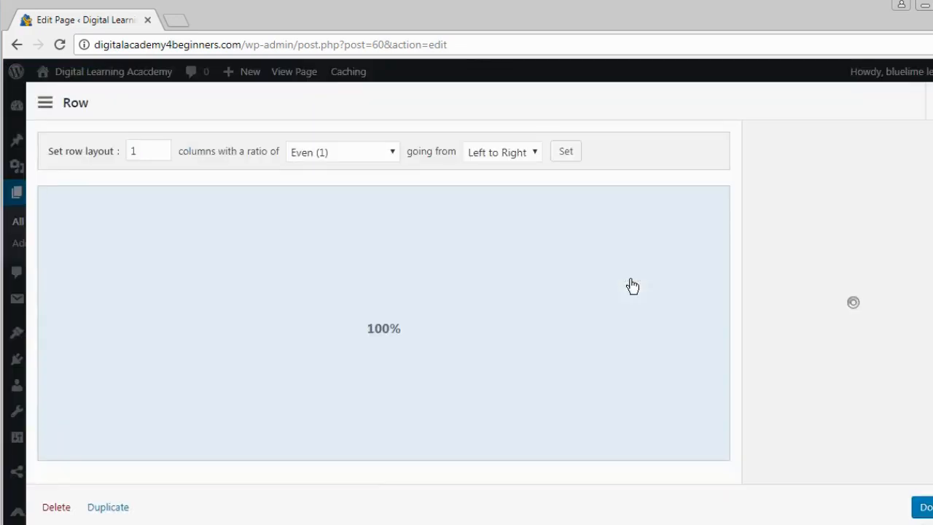
pyautogui.click(162, 151)
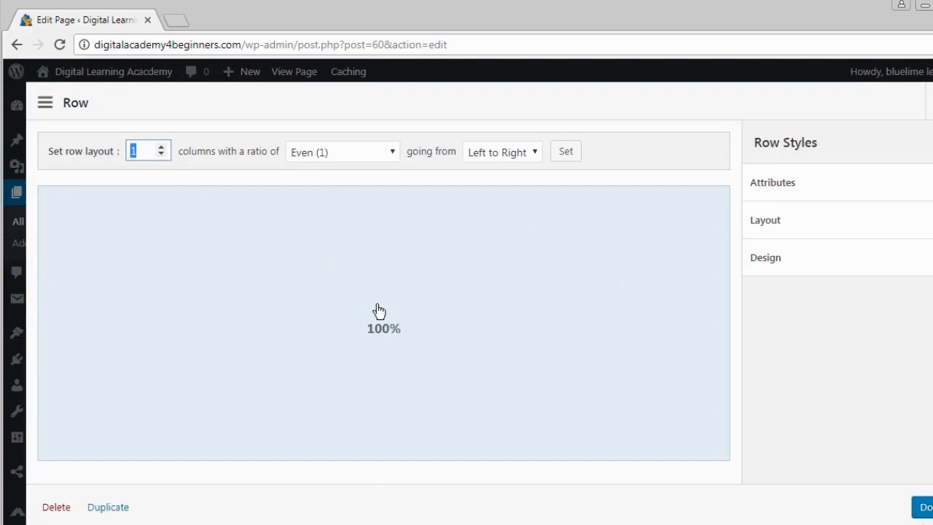
pyautogui.click(161, 147)
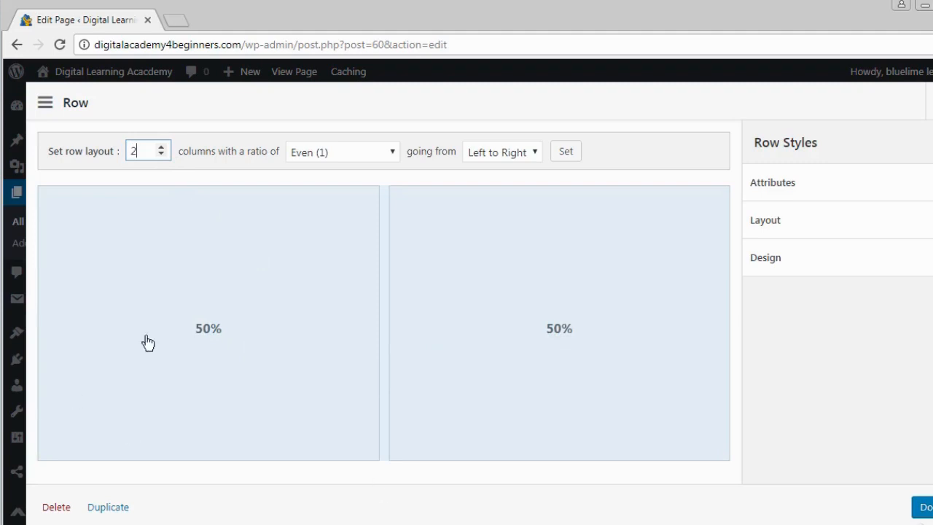
pyautogui.click(211, 327)
pyautogui.write('70')
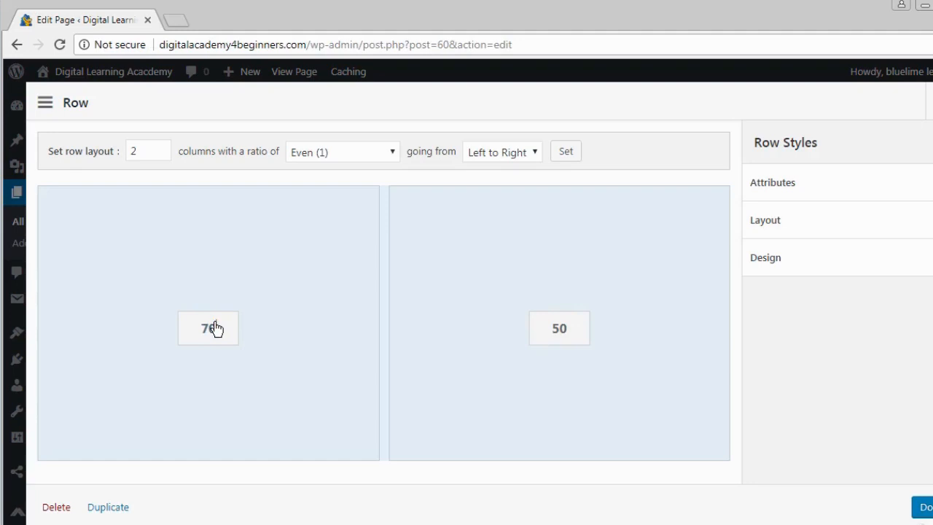
pyautogui.click(558, 329)
pyautogui.press('BackSpace')
pyautogui.click(927, 508)
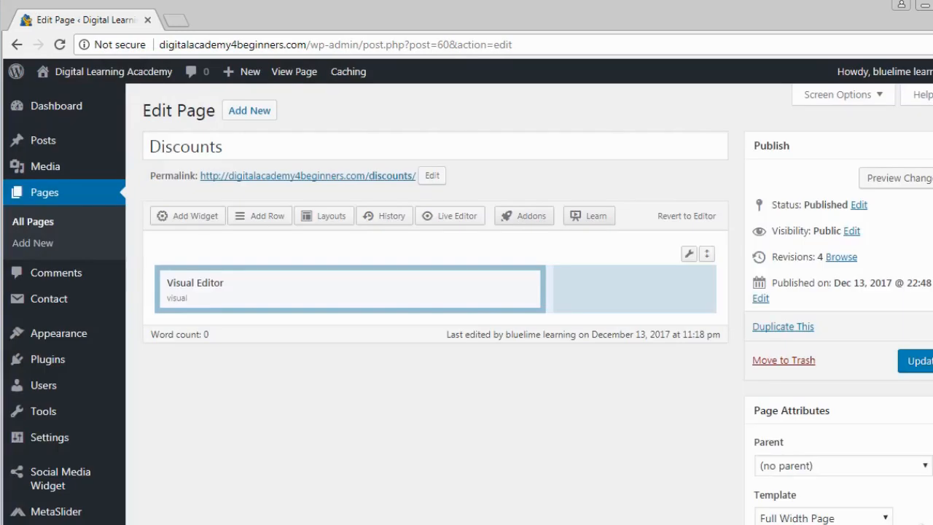
# Add a Text widget to the empty, narrower second column of the Discounts page's row
pyautogui.click(607, 289)
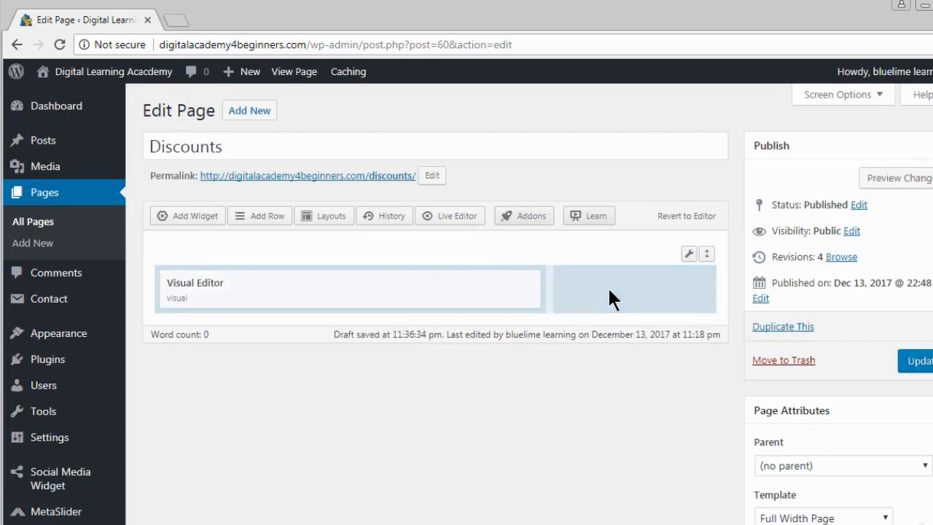
pyautogui.click(188, 218)
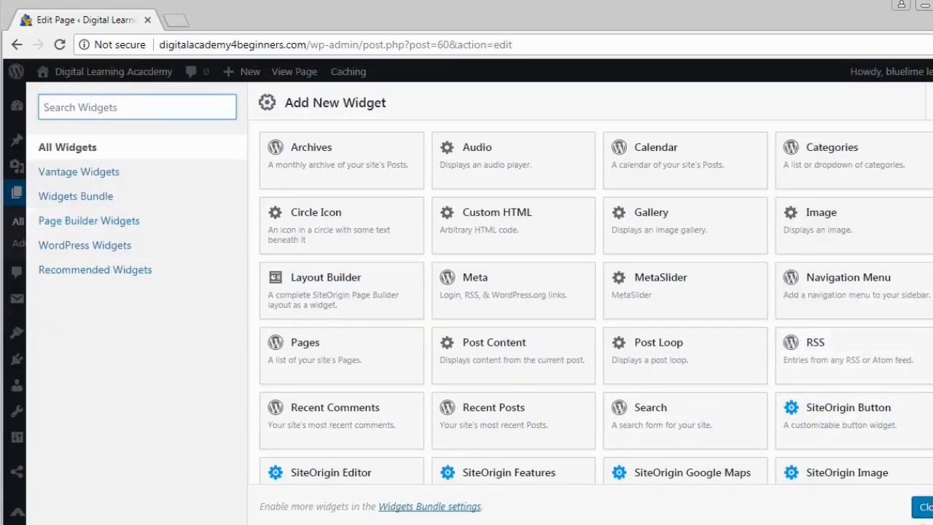
pyautogui.scroll(-4, 384, 474)
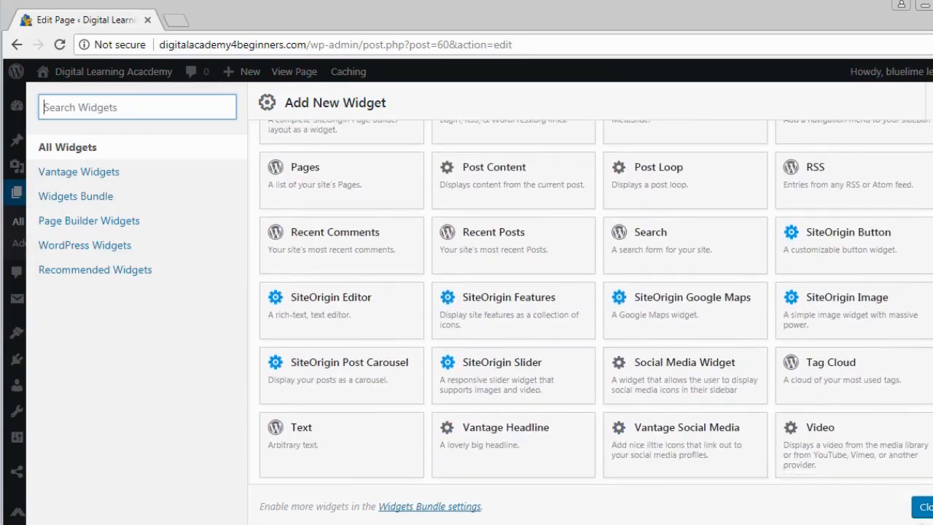
pyautogui.click(340, 440)
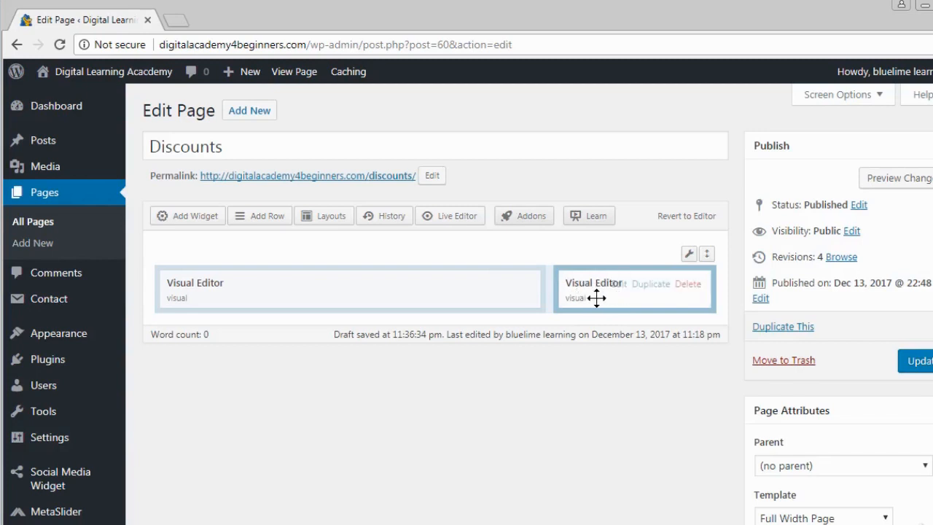
# Upload the sale picture "download" from My Pictures, insert it into the second column's widget and save the widget
pyautogui.moveTo(634, 292)
pyautogui.click(619, 284)
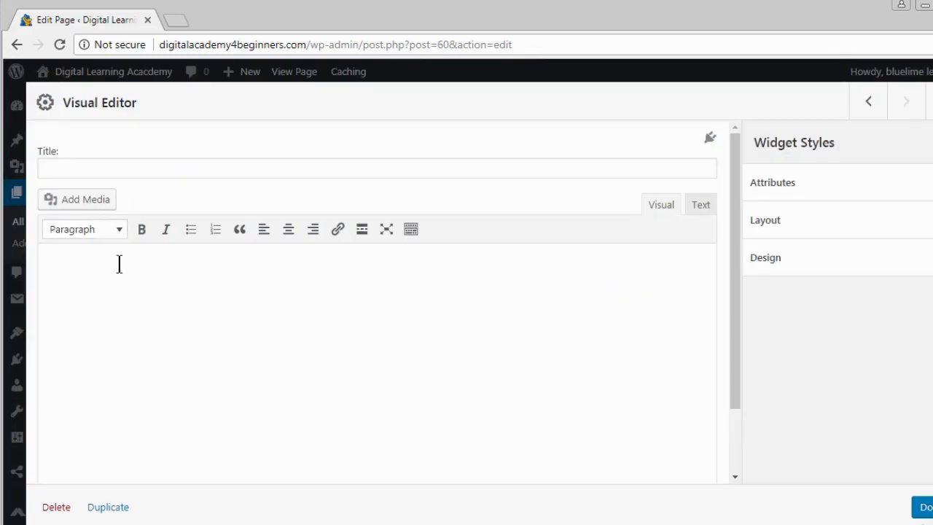
pyautogui.click(89, 204)
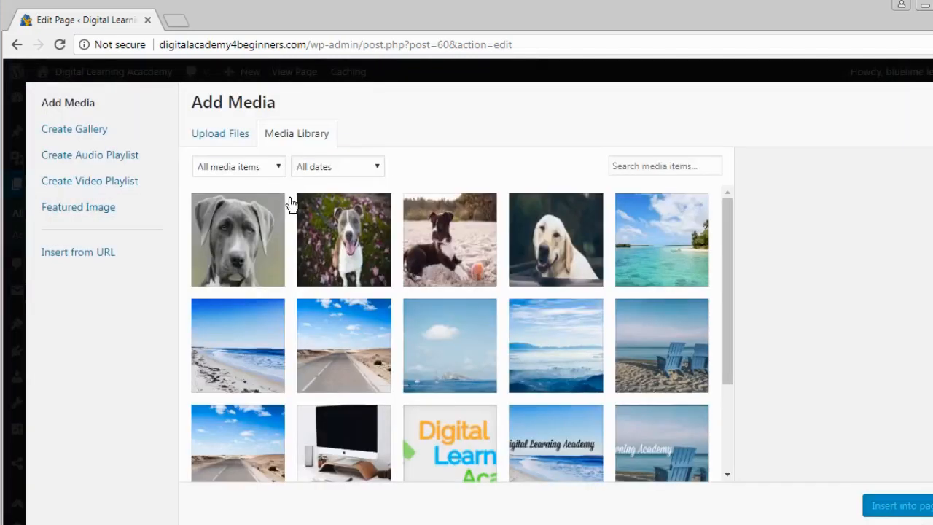
pyautogui.click(227, 143)
pyautogui.click(551, 340)
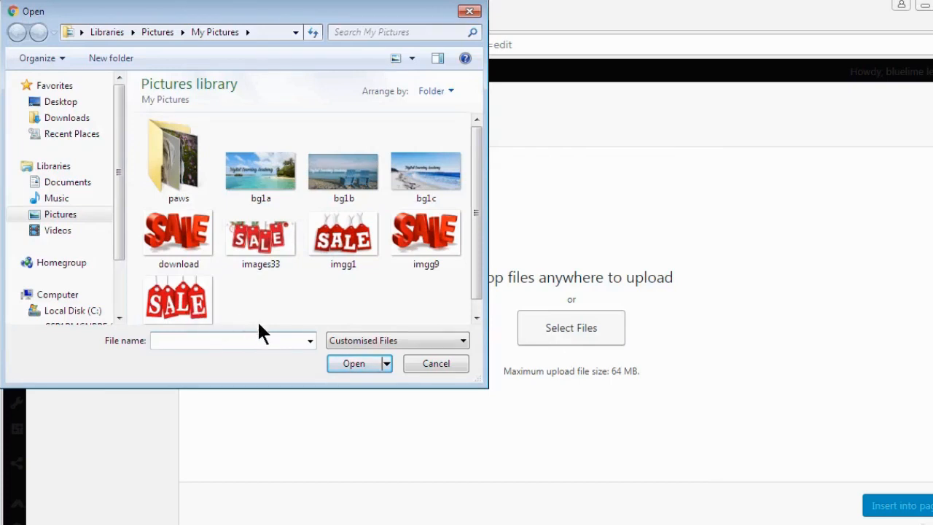
pyautogui.click(182, 240)
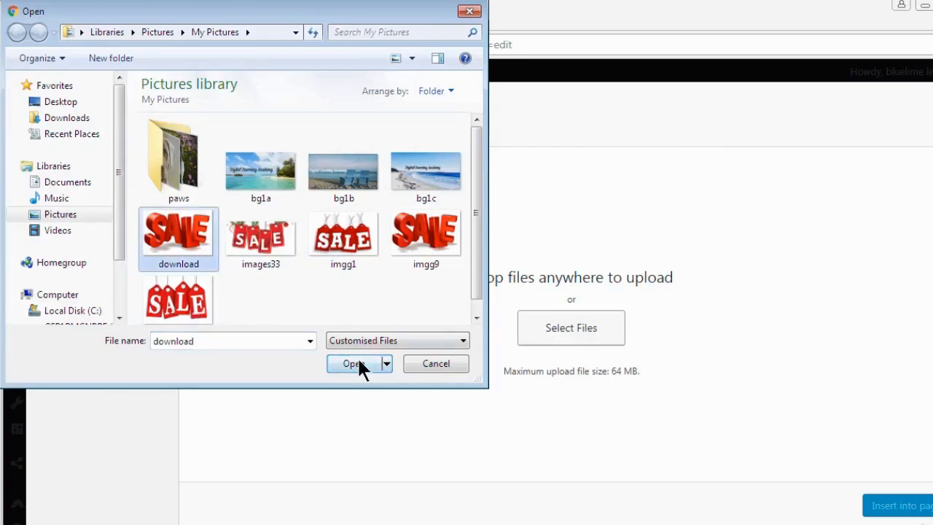
pyautogui.click(357, 356)
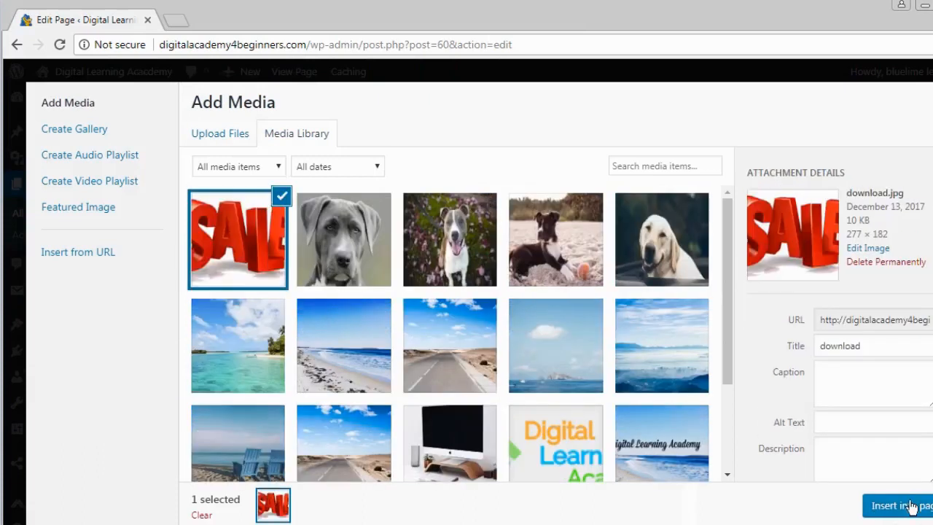
pyautogui.click(878, 510)
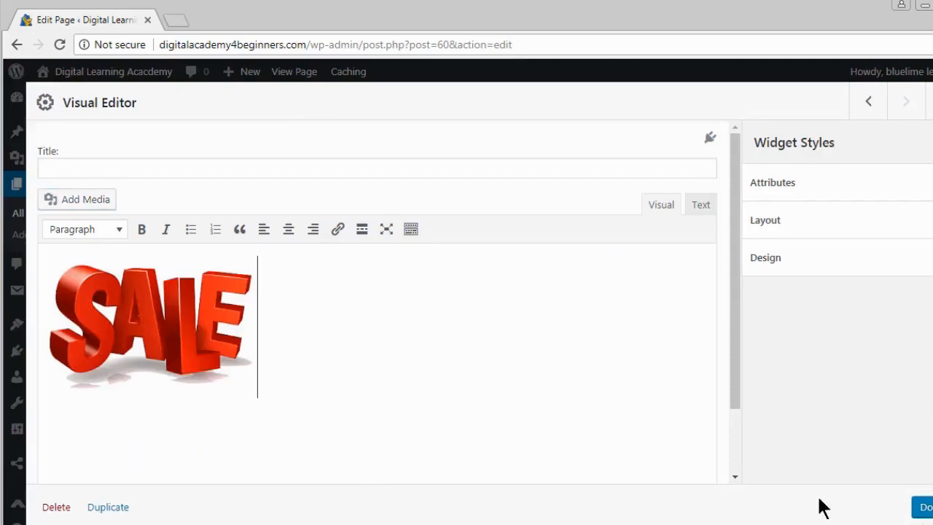
pyautogui.click(924, 507)
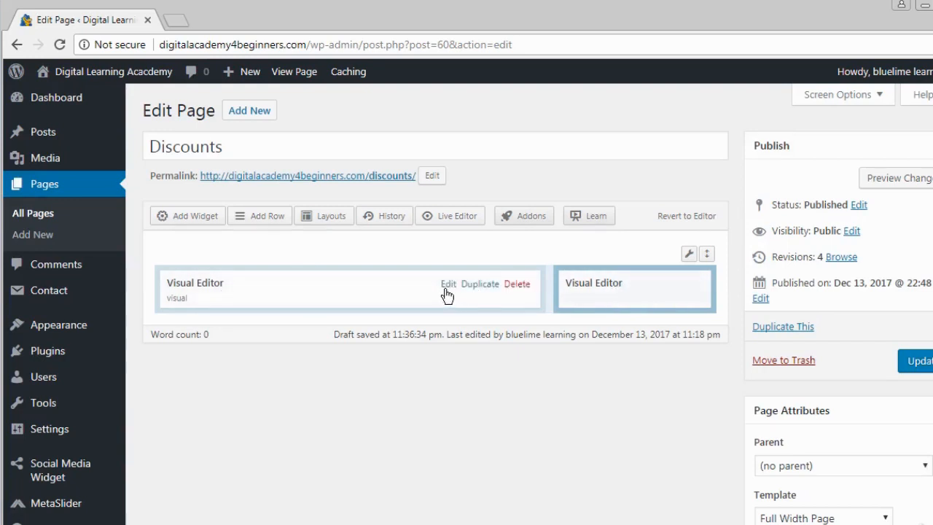
# Replace the content of the first column's widget with "We currently have the following courses on sale for just $10", SQL for beginners and PHP for beginners
pyautogui.click(446, 285)
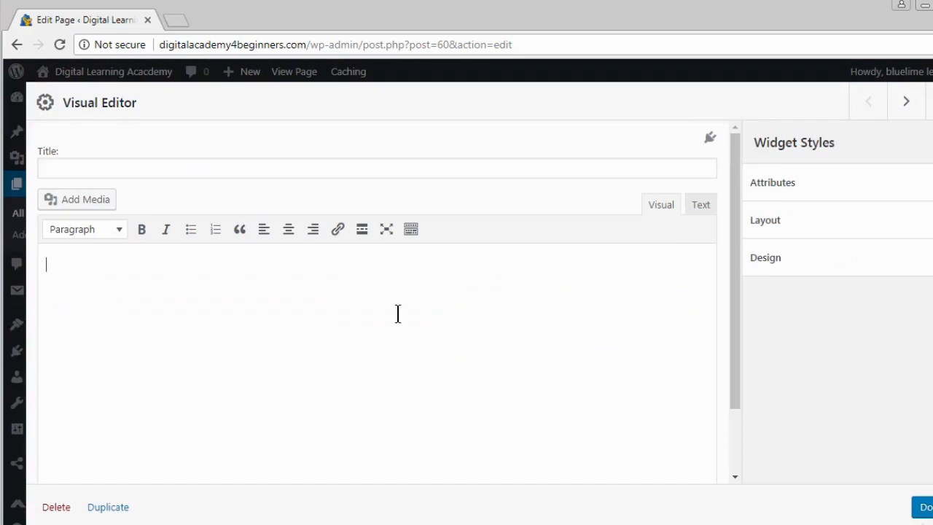
pyautogui.rightClick(162, 310)
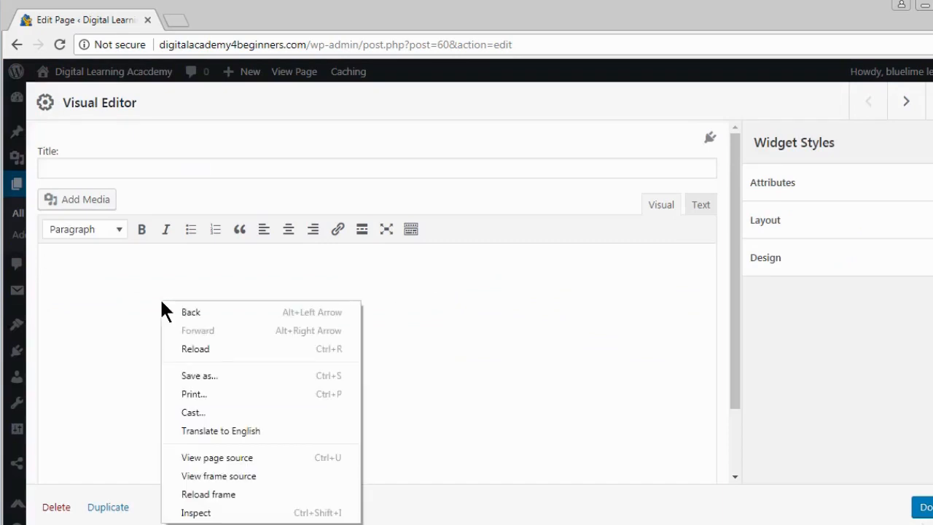
pyautogui.rightClick(130, 311)
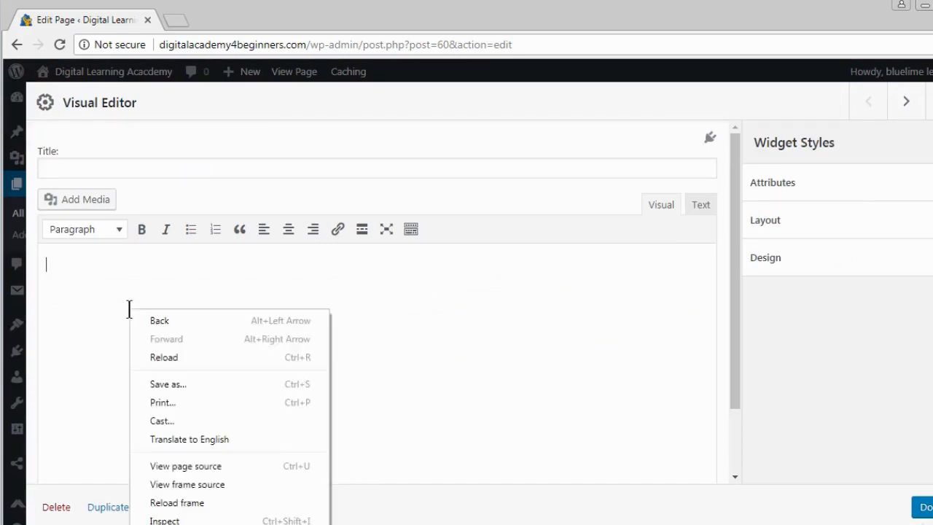
pyautogui.click(323, 332)
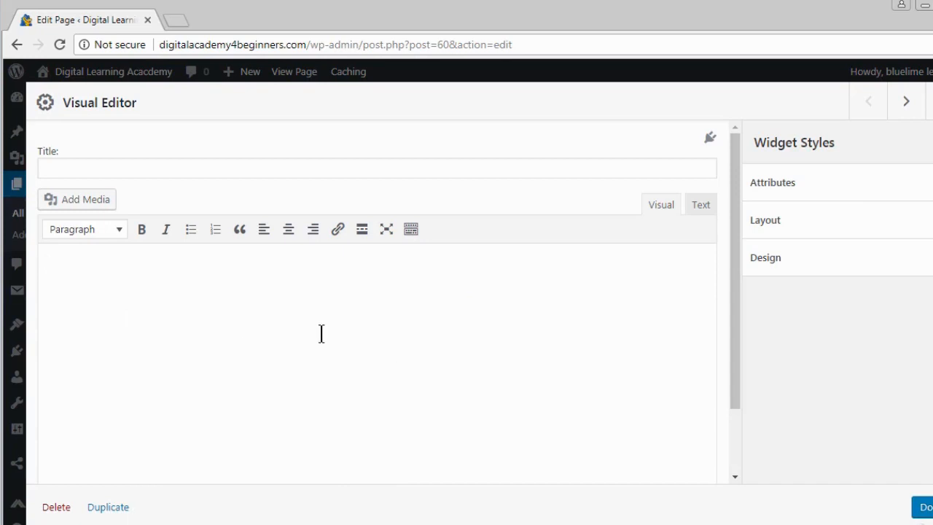
pyautogui.write('We currently have the following courses on sale for just $10  SQL for beginners PHP for beginners')
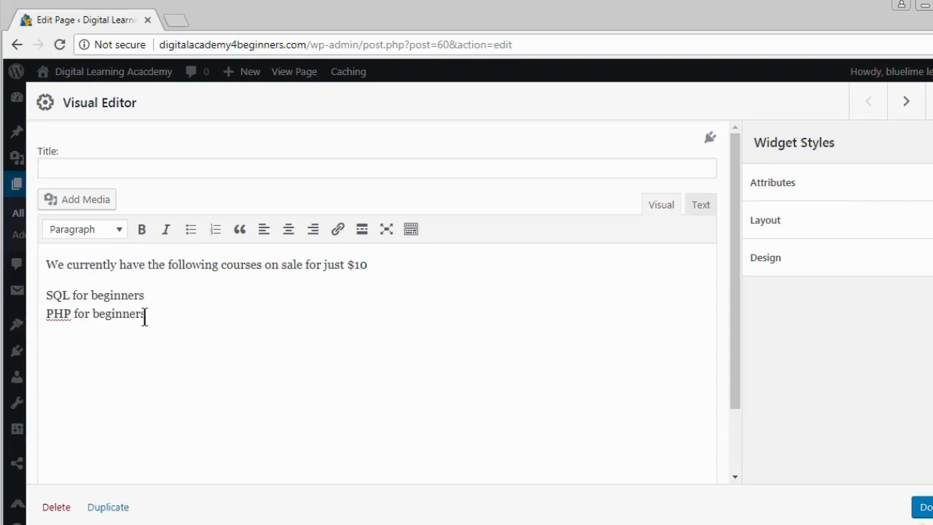
# Put "SQL for beginners" and "PHP for beginners" in separate paragraphs and turn them into a bulleted list
pyautogui.click(155, 290)
pyautogui.press('Return')
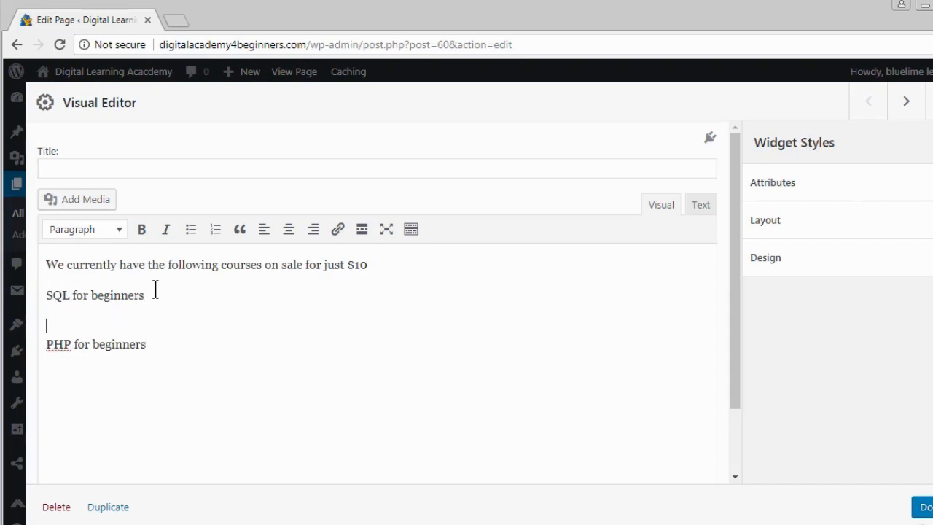
pyautogui.press('BackSpace')
pyautogui.press('BackSpace')
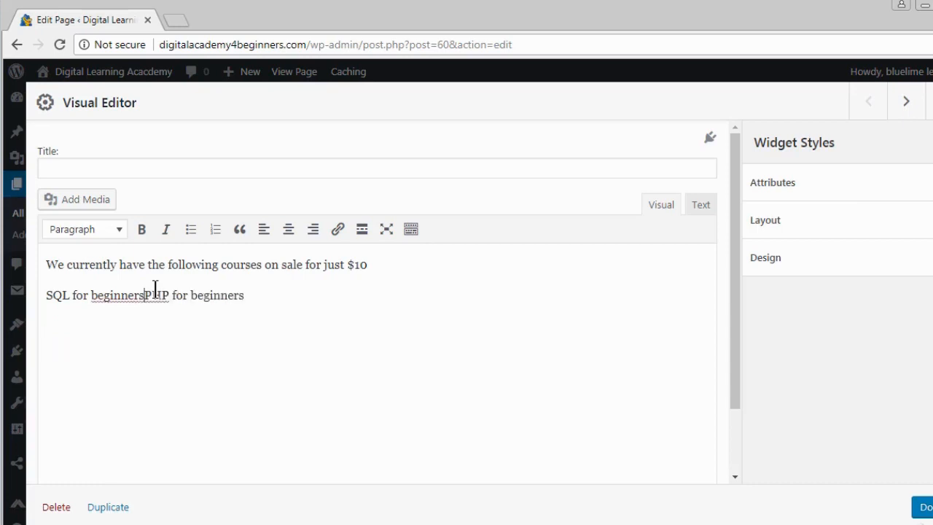
pyautogui.press('Return')
pyautogui.moveTo(158, 331); pyautogui.dragTo(43, 287)
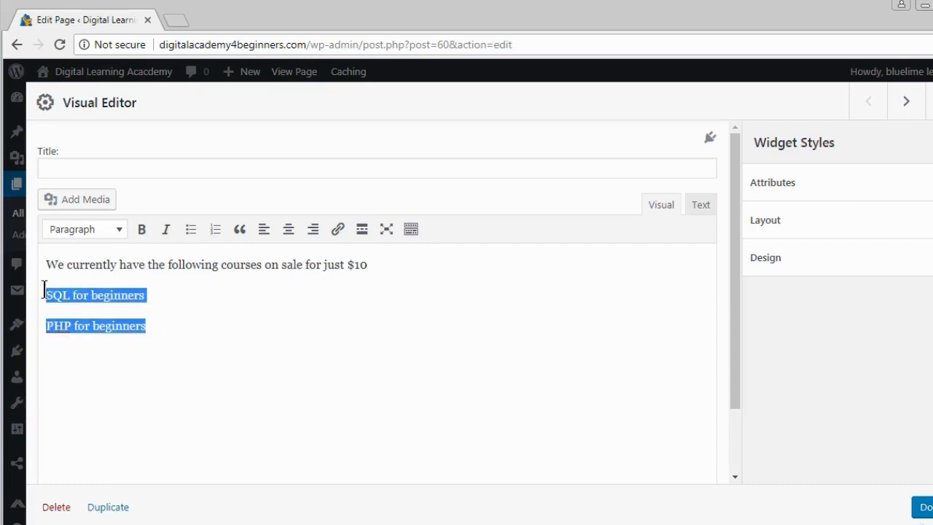
pyautogui.click(191, 231)
pyautogui.click(247, 296)
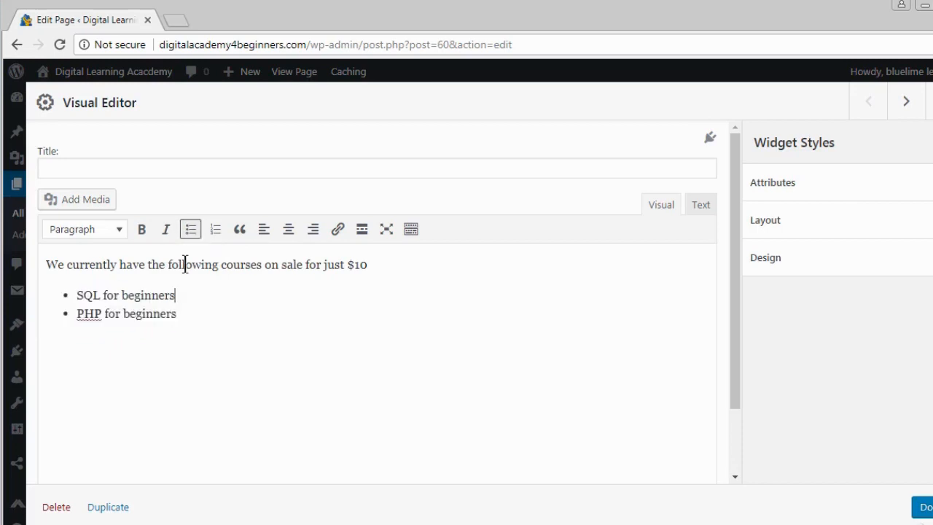
# Indent the sentence introducing the courses, save the widget, and publish the Discounts page to view it live
pyautogui.click(46, 266)
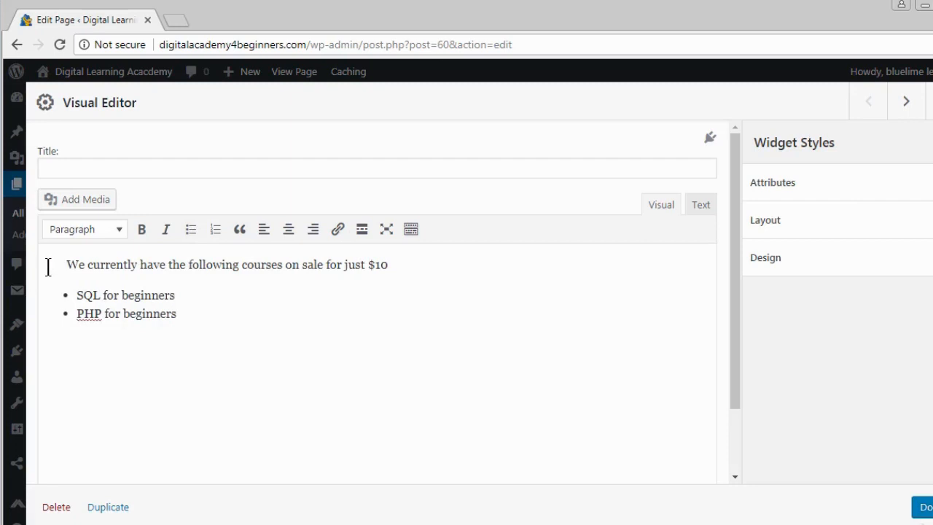
pyautogui.click(922, 507)
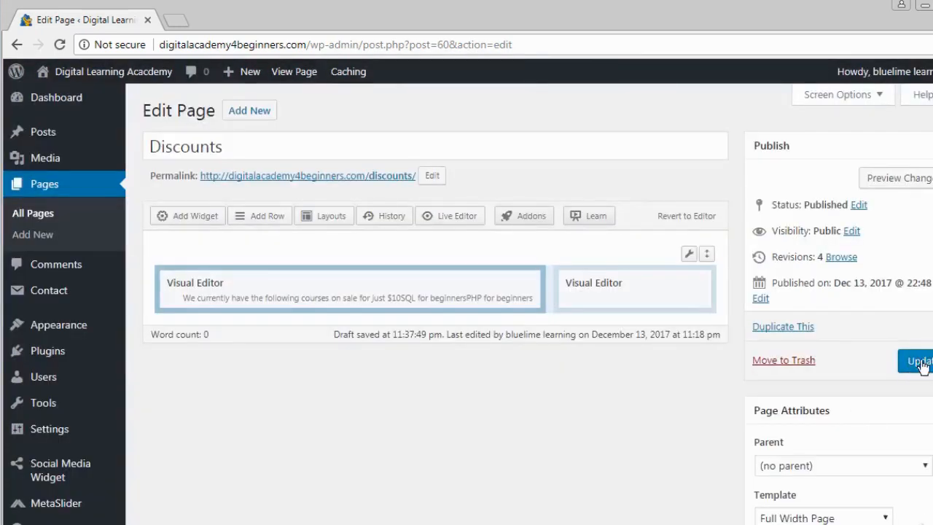
pyautogui.click(921, 365)
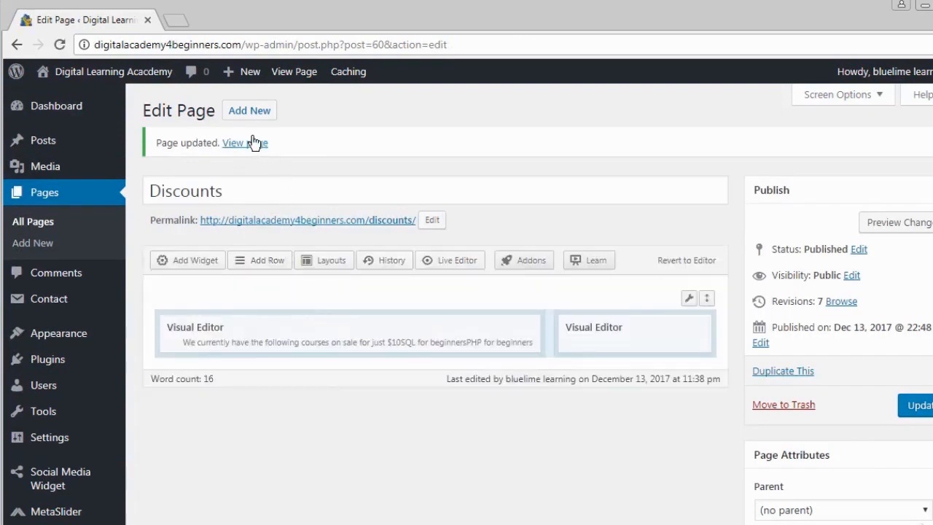
pyautogui.click(250, 149)
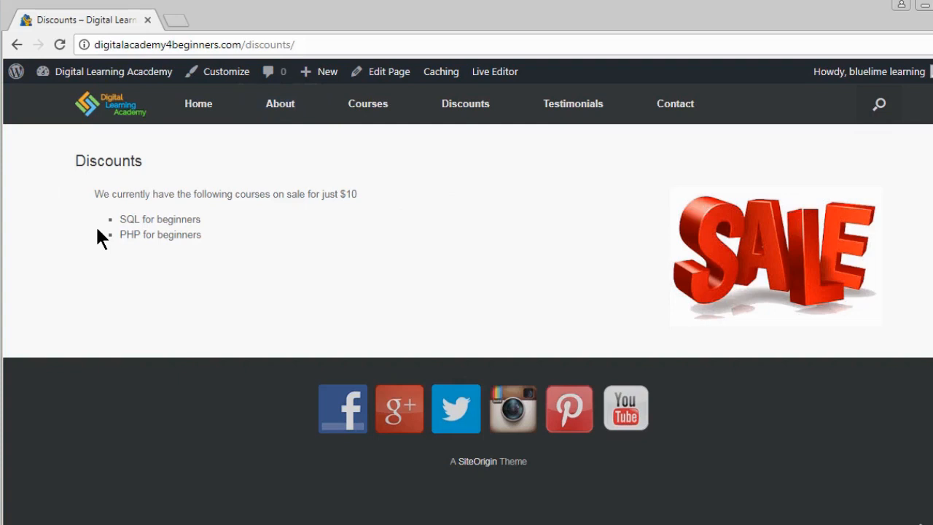
# Reopen the Discounts page for editing and set its row layout to 3 columns
pyautogui.click(392, 73)
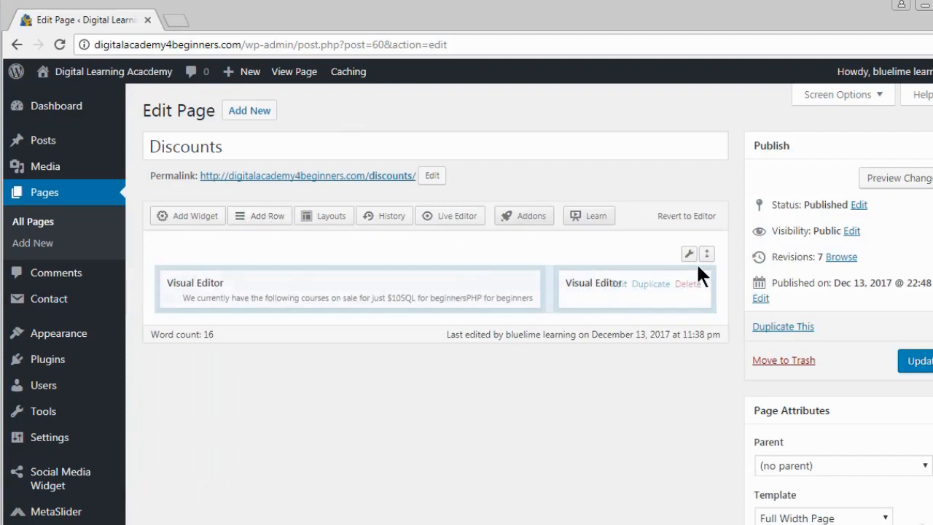
pyautogui.moveTo(688, 256)
pyautogui.click(632, 280)
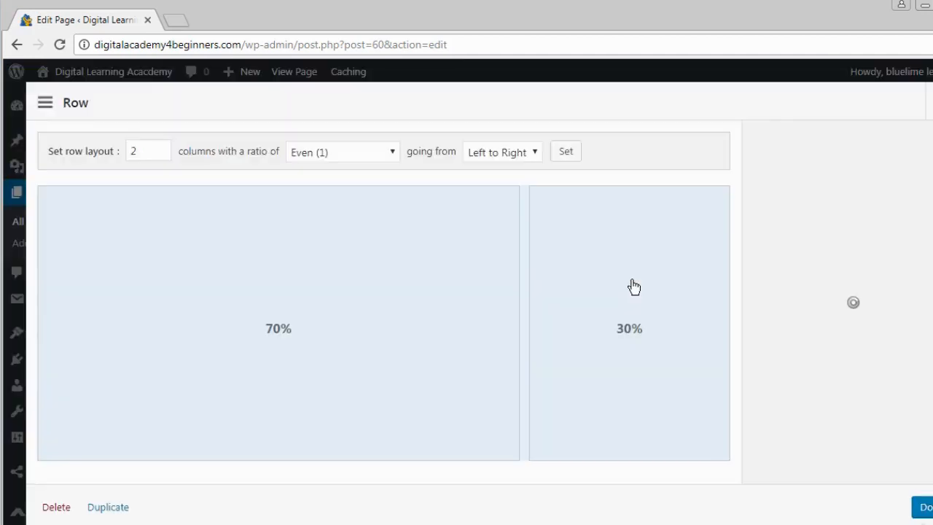
pyautogui.click(161, 147)
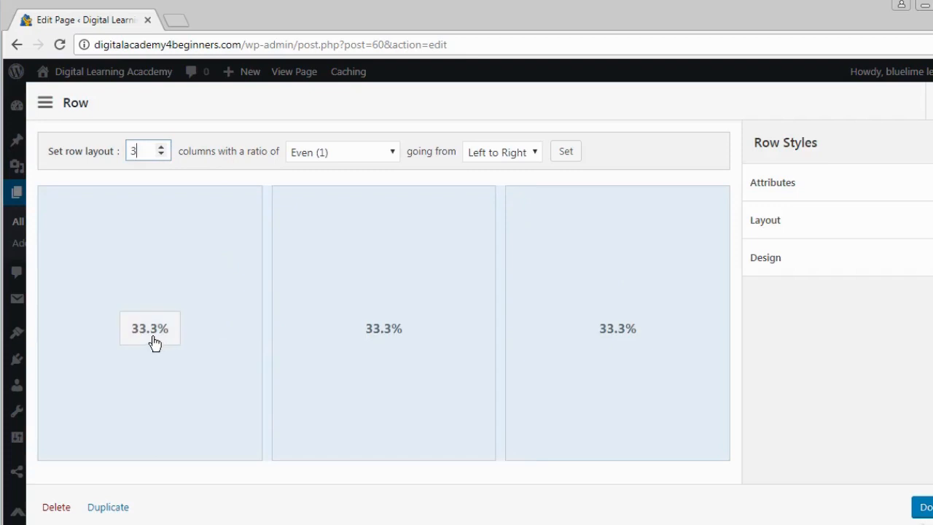
# Set the widths of the row's three columns to 50, 35 and 20 percent, in that order
pyautogui.click(151, 330)
pyautogui.press('BackSpace')
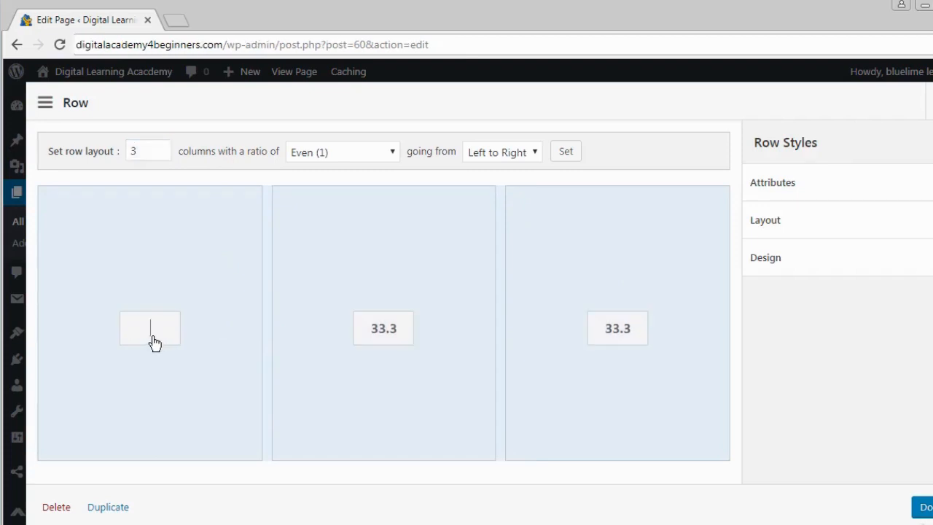
pyautogui.write('50')
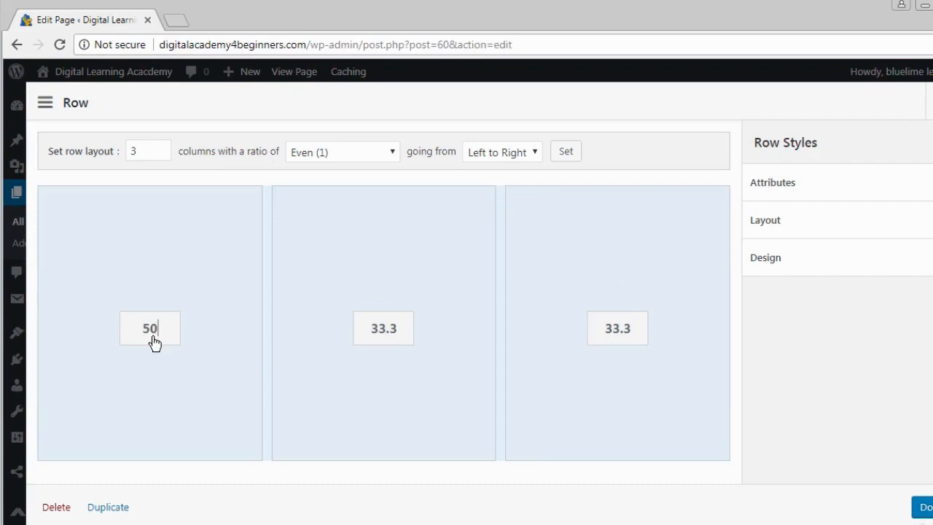
pyautogui.click(380, 333)
pyautogui.write('35')
pyautogui.click(630, 338)
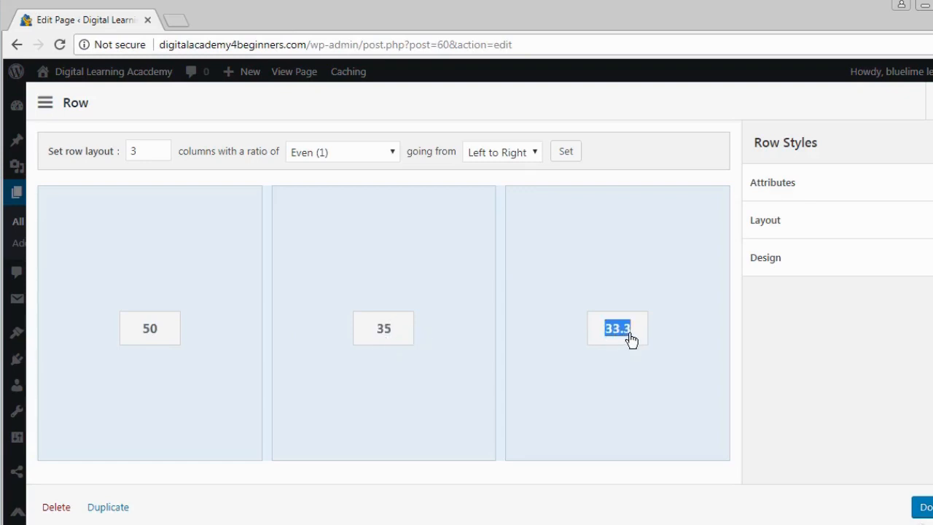
pyautogui.write('25')
pyautogui.press('BackSpace')
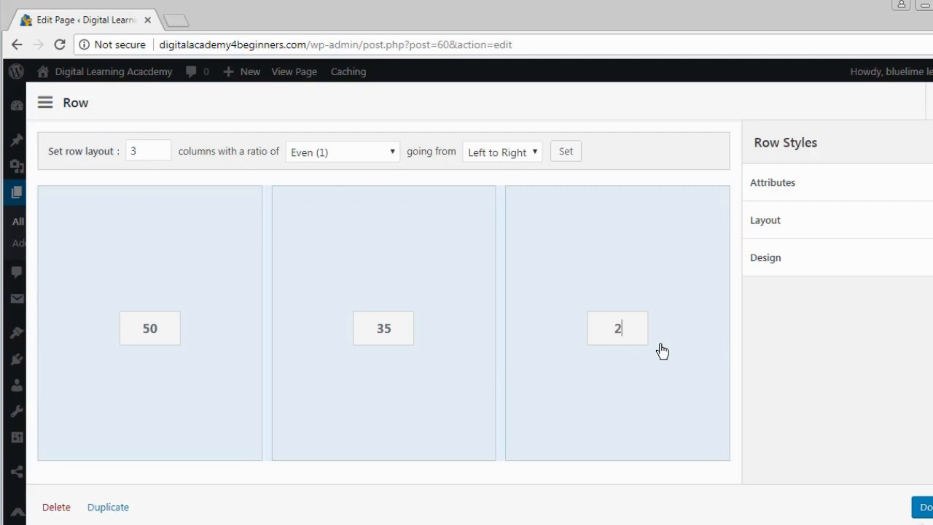
pyautogui.write('0')
# Set the middle column's width to 30 percent, save the row, and publish the Discounts page to view it live
pyautogui.doubleClick(393, 332)
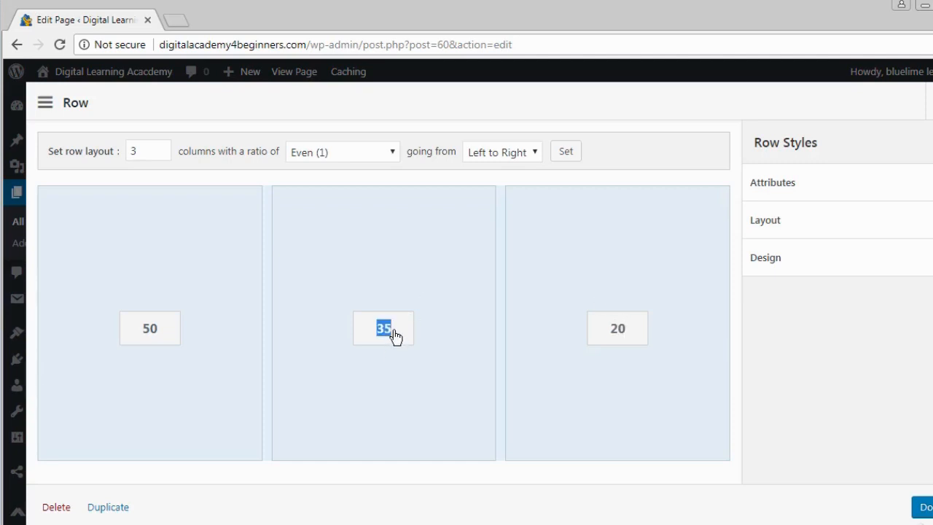
pyautogui.press('BackSpace')
pyautogui.write('30')
pyautogui.click(919, 507)
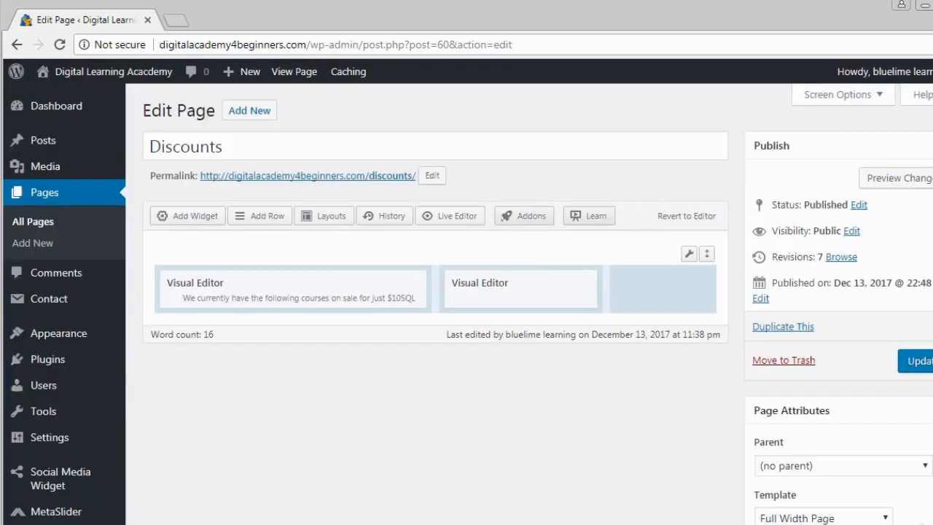
pyautogui.click(904, 360)
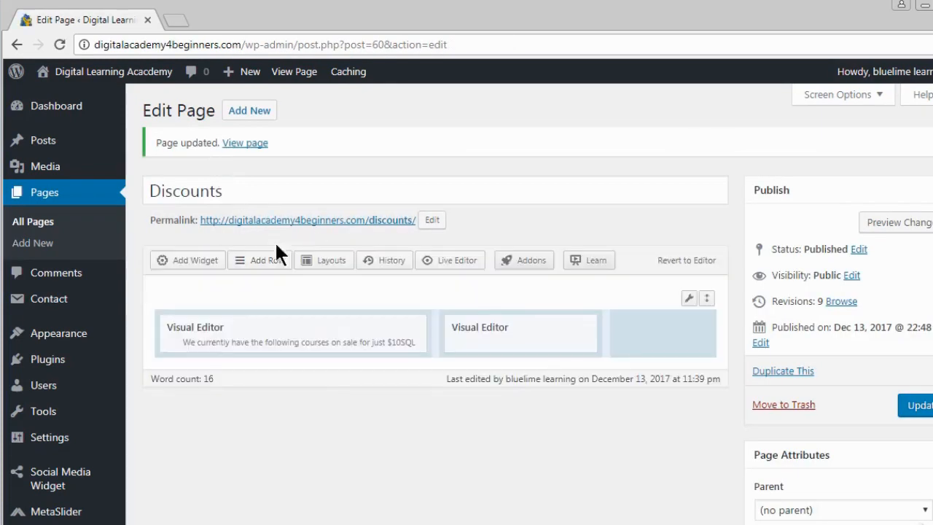
pyautogui.click(245, 144)
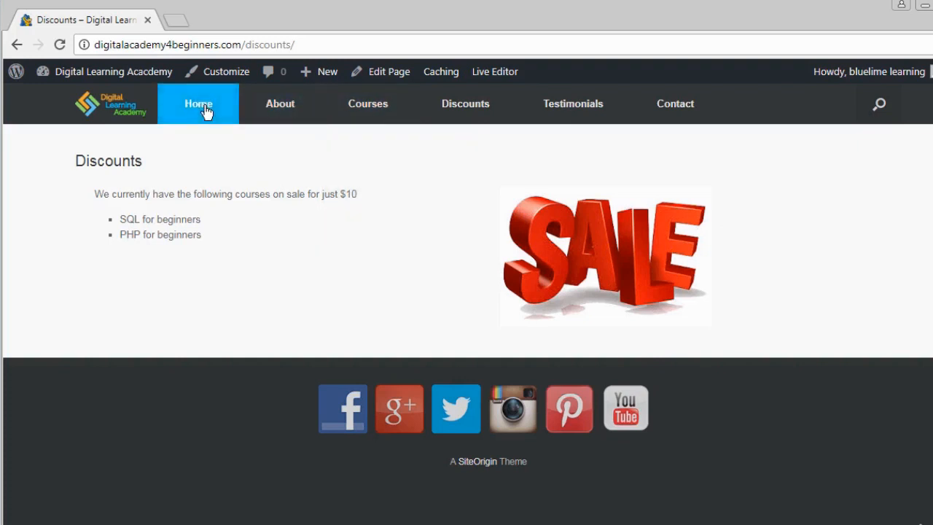
# Check the content of the live About page and the live Courses page
pyautogui.click(280, 109)
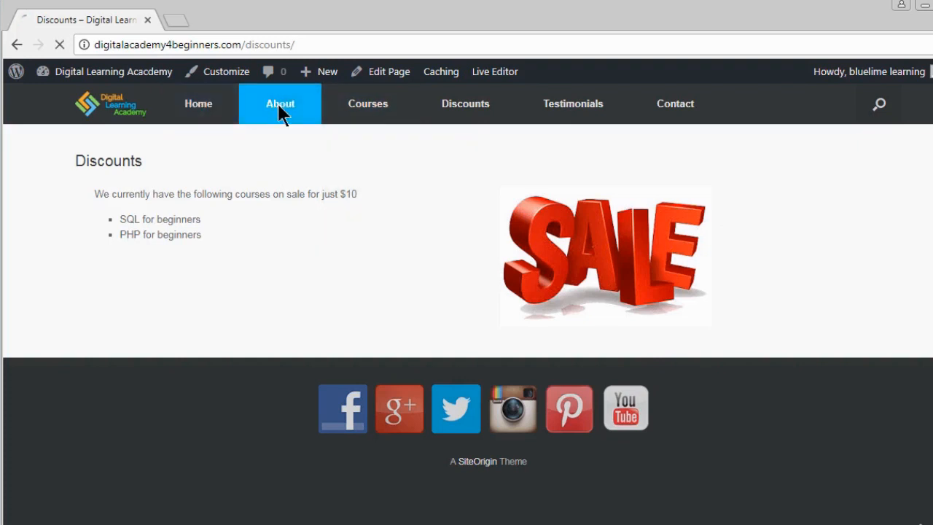
pyautogui.moveTo(377, 112)
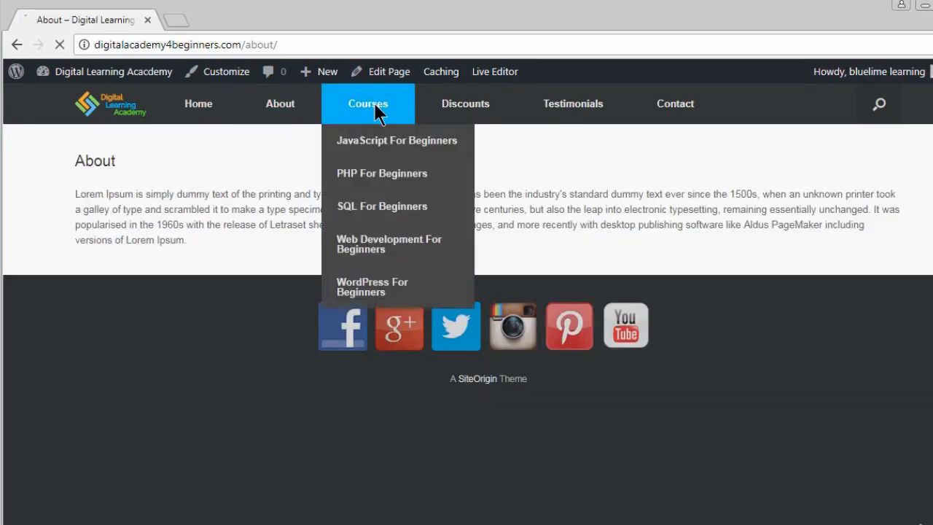
pyautogui.click(377, 113)
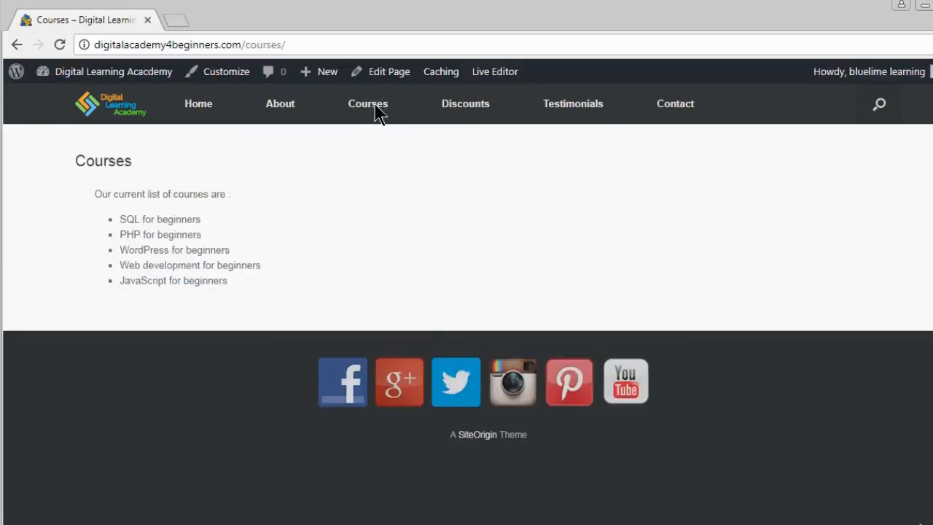